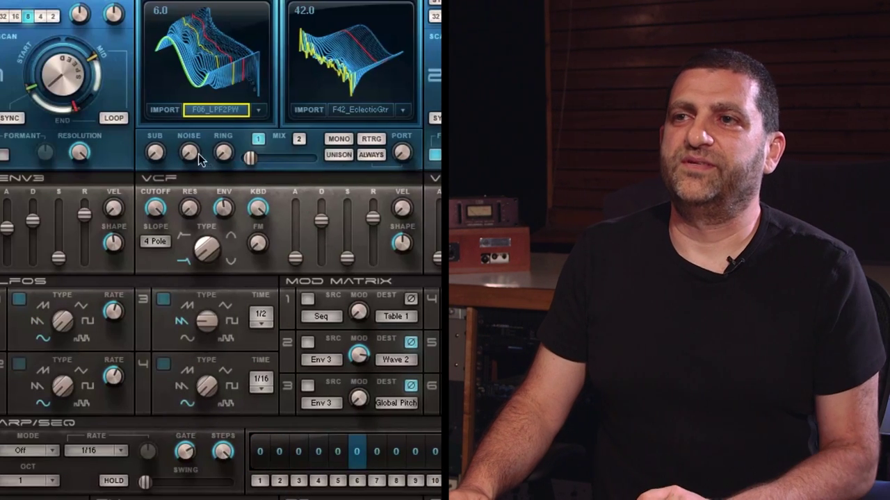
Import This Is Codex.wav as oscillator 1's wavetable
{"action": "left_click", "coordinate": [256, 111]}
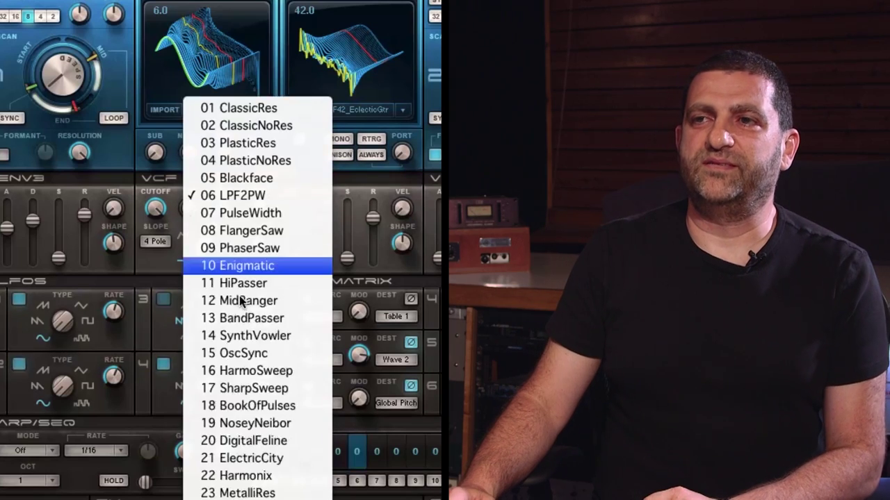
{"action": "scroll", "coordinate": [240, 299], "scroll_direction": "down", "scroll_amount": 10}
{"action": "scroll", "coordinate": [239, 299], "scroll_direction": "up", "scroll_amount": 6}
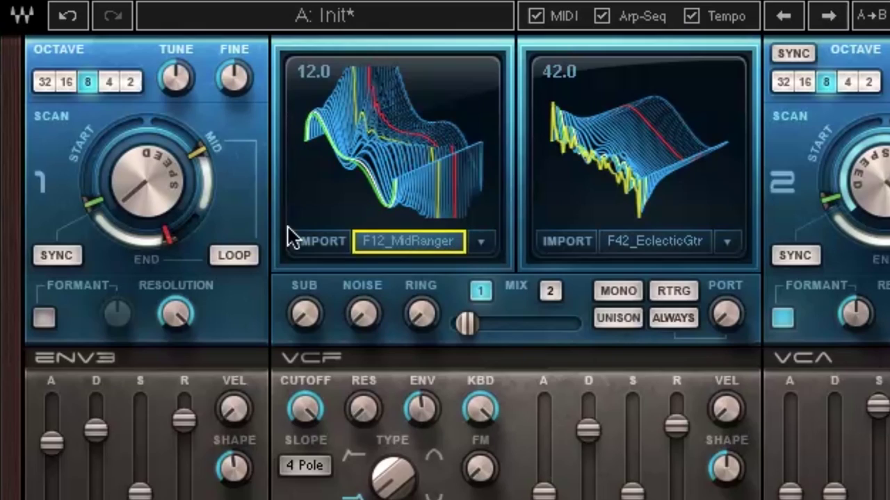
{"action": "left_click", "coordinate": [310, 237]}
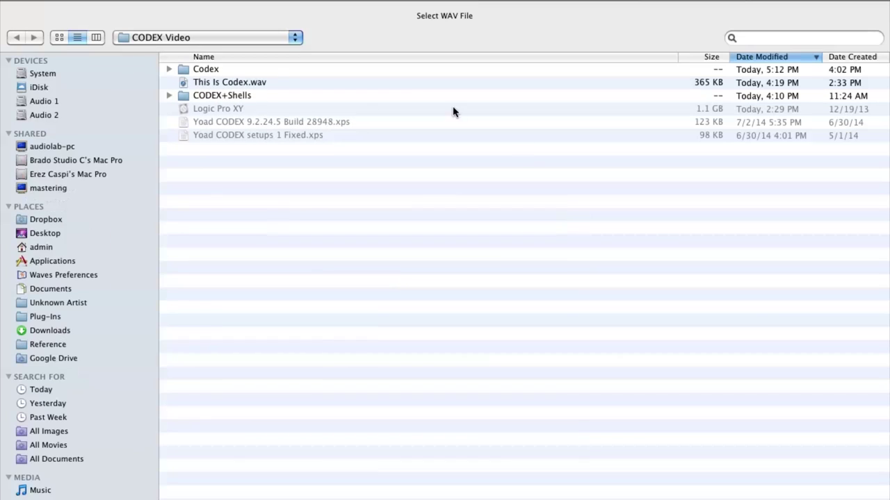
{"action": "left_click", "coordinate": [261, 83]}
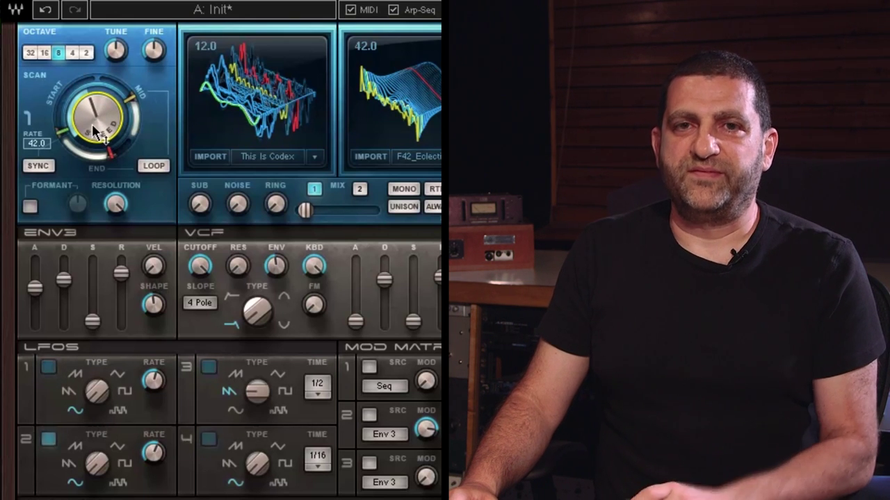
Tune oscillator 1's scan rate and move the mid marker to the top, start to 64.0 and end to 23
{"action": "left_click_drag", "start_coordinate": [96, 133], "coordinate": [96, 137]}
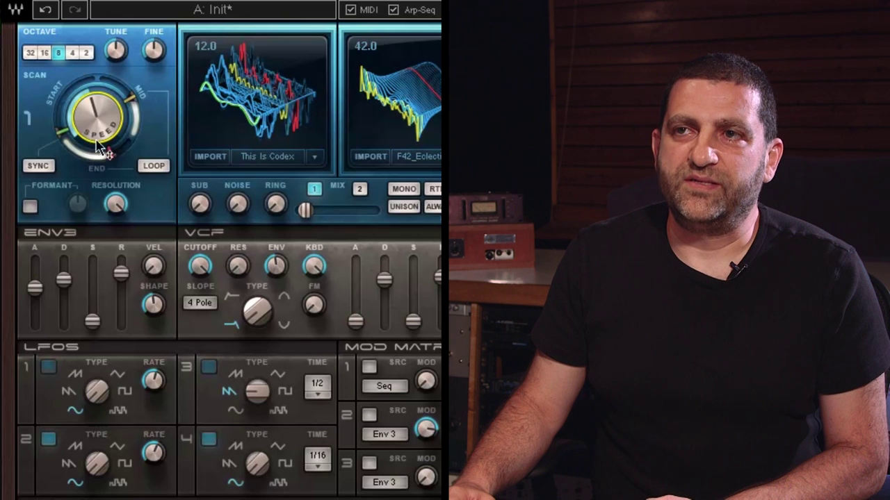
{"action": "left_click_drag", "start_coordinate": [134, 98], "coordinate": [103, 80]}
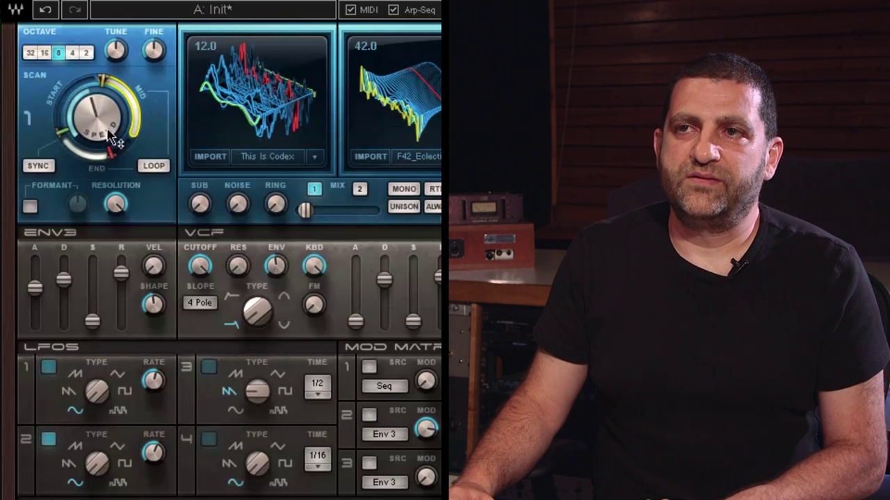
{"action": "left_click_drag", "start_coordinate": [110, 136], "coordinate": [110, 143]}
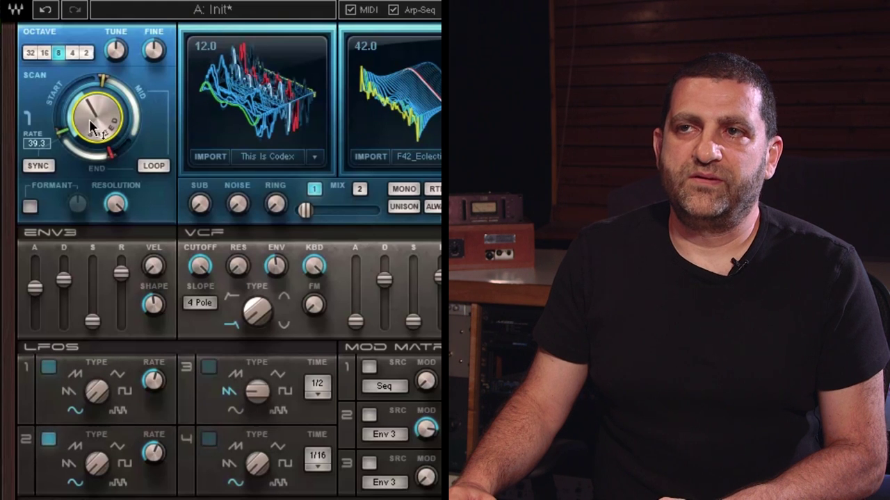
{"action": "mouse_move", "coordinate": [99, 162]}
{"action": "left_mouse_down"}
{"action": "mouse_move", "coordinate": [112, 165]}
{"action": "mouse_move", "coordinate": [110, 151]}
{"action": "mouse_move", "coordinate": [69, 148]}
{"action": "mouse_move", "coordinate": [104, 152]}
{"action": "left_mouse_up"}
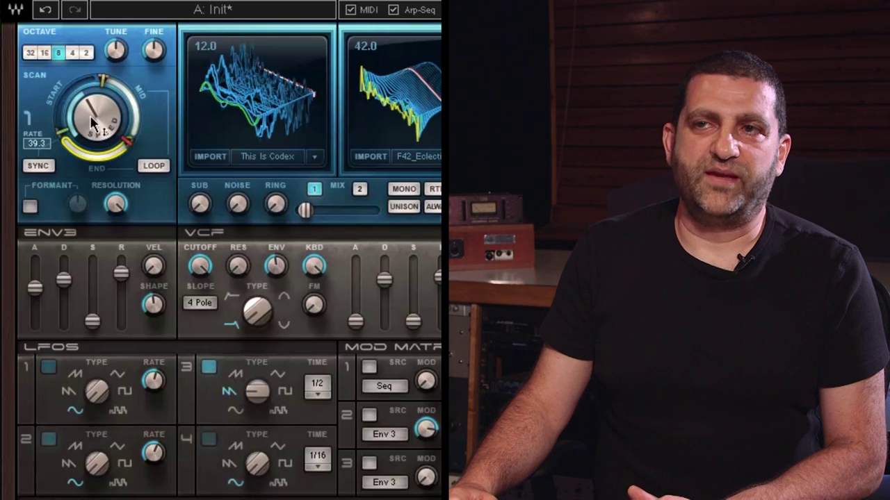
{"action": "mouse_move", "coordinate": [133, 154]}
{"action": "left_mouse_down"}
{"action": "mouse_move", "coordinate": [127, 146]}
{"action": "mouse_move", "coordinate": [91, 153]}
{"action": "left_mouse_up"}
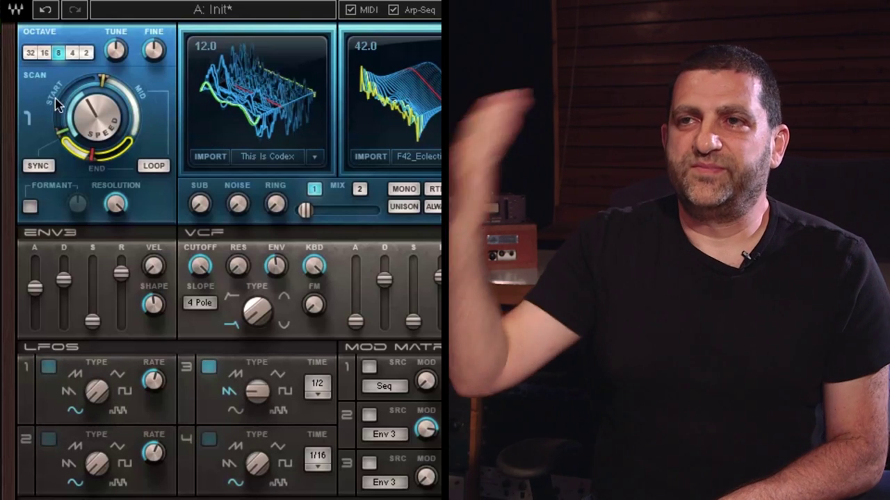
{"action": "mouse_move", "coordinate": [128, 123]}
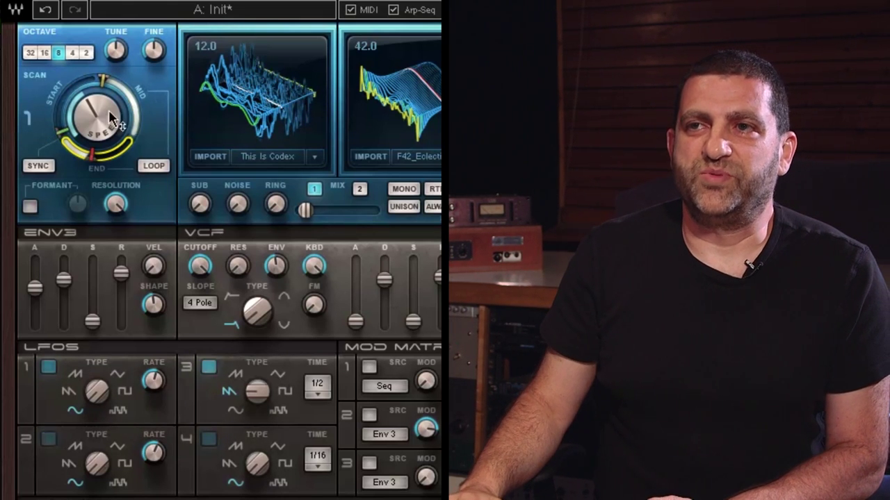
{"action": "left_click_drag", "start_coordinate": [62, 135], "coordinate": [132, 128]}
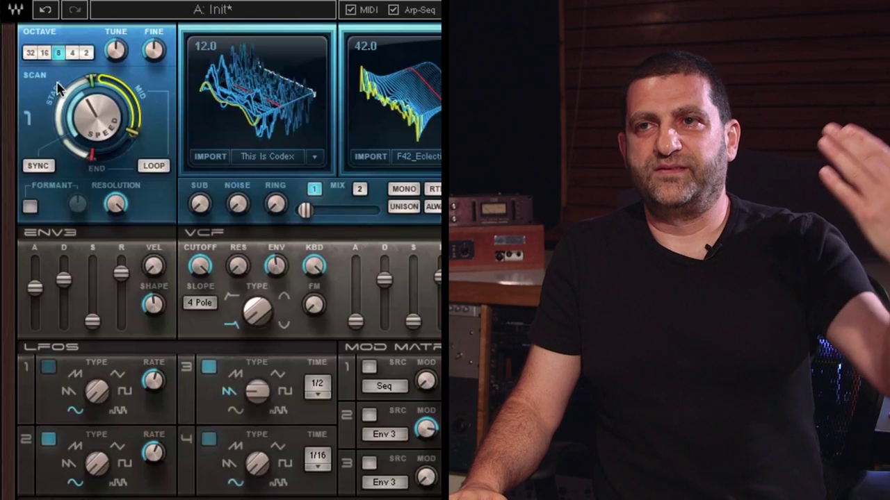
{"action": "left_click_drag", "start_coordinate": [97, 161], "coordinate": [90, 157]}
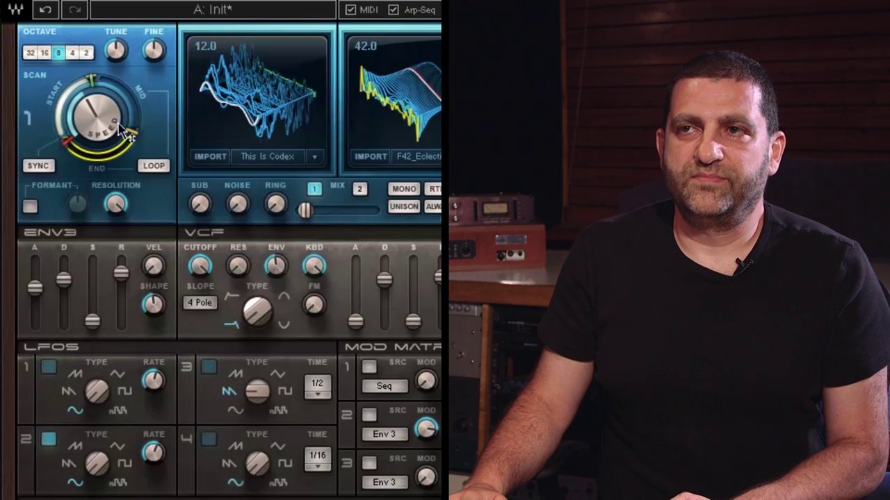
{"action": "mouse_move", "coordinate": [92, 82]}
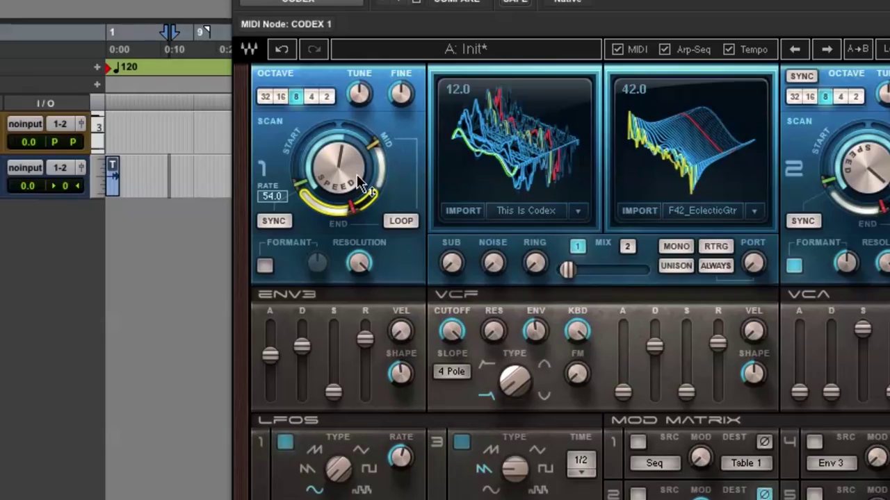
Turn on scan looping, nudge the end point earlier and settle the scan rate near 35
{"action": "left_click", "coordinate": [403, 220]}
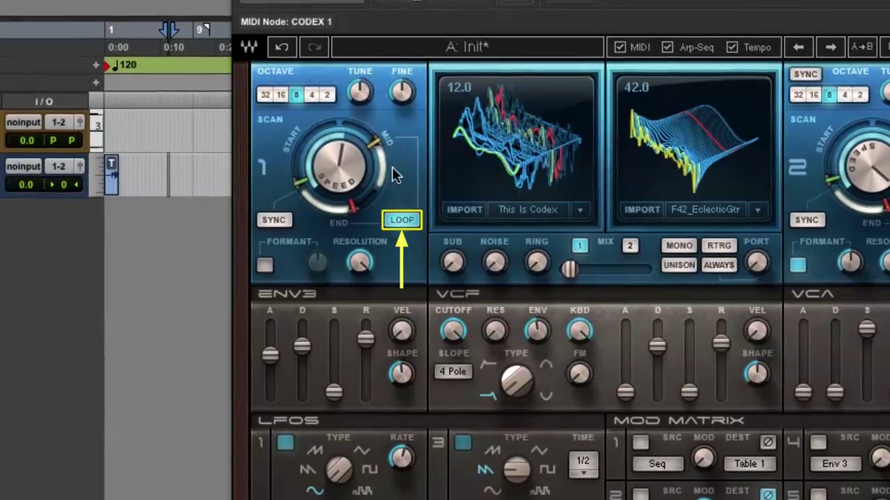
{"action": "mouse_move", "coordinate": [299, 185]}
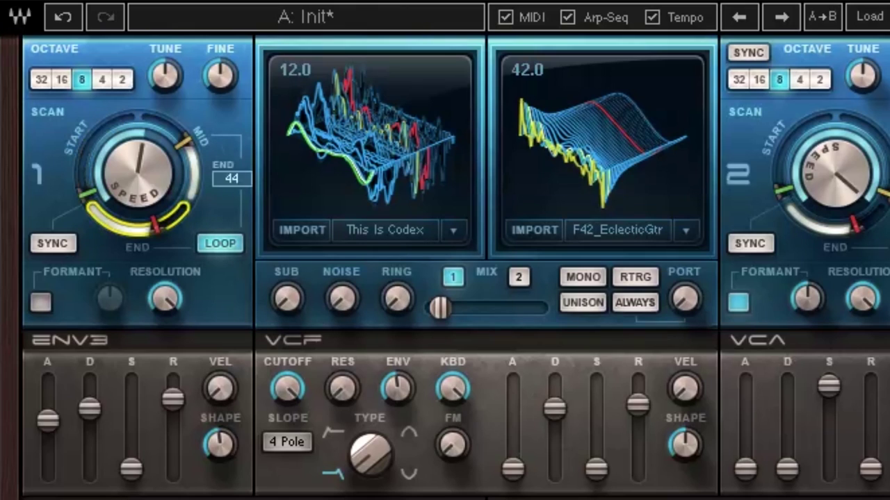
{"action": "left_click_drag", "start_coordinate": [153, 224], "coordinate": [145, 226]}
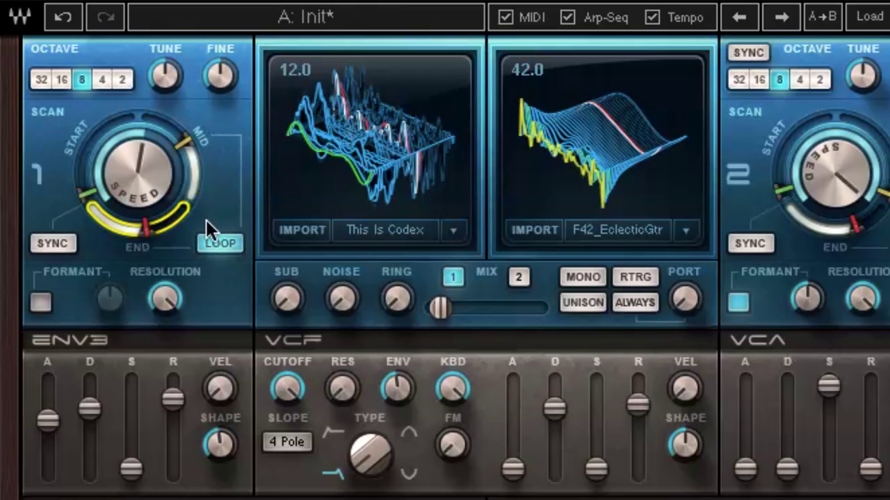
{"action": "left_click_drag", "start_coordinate": [157, 192], "coordinate": [158, 202]}
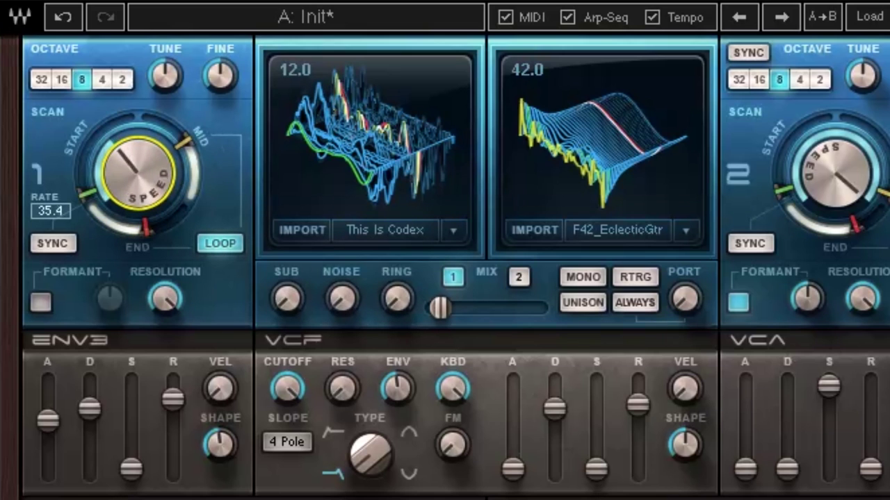
{"action": "left_click_drag", "start_coordinate": [144, 221], "coordinate": [145, 222]}
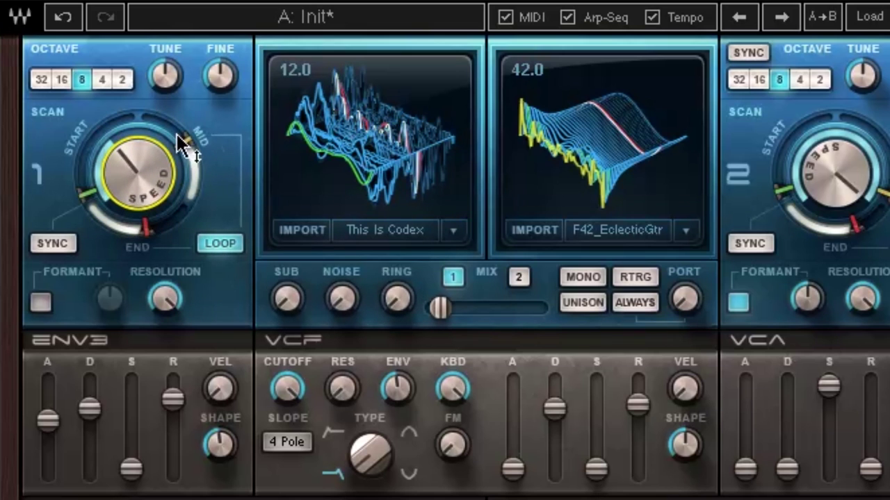
Move the scan mid point to 36 and end to 14, then tempo-sync the scan at 3/16
{"action": "left_click_drag", "start_coordinate": [182, 146], "coordinate": [183, 144]}
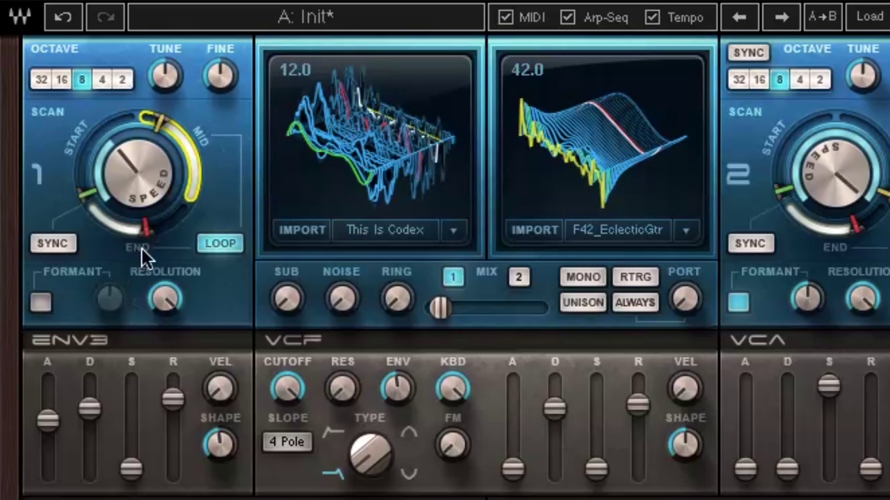
{"action": "mouse_move", "coordinate": [146, 233]}
{"action": "left_mouse_down"}
{"action": "mouse_move", "coordinate": [110, 221]}
{"action": "mouse_move", "coordinate": [149, 189]}
{"action": "mouse_move", "coordinate": [149, 174]}
{"action": "left_mouse_up"}
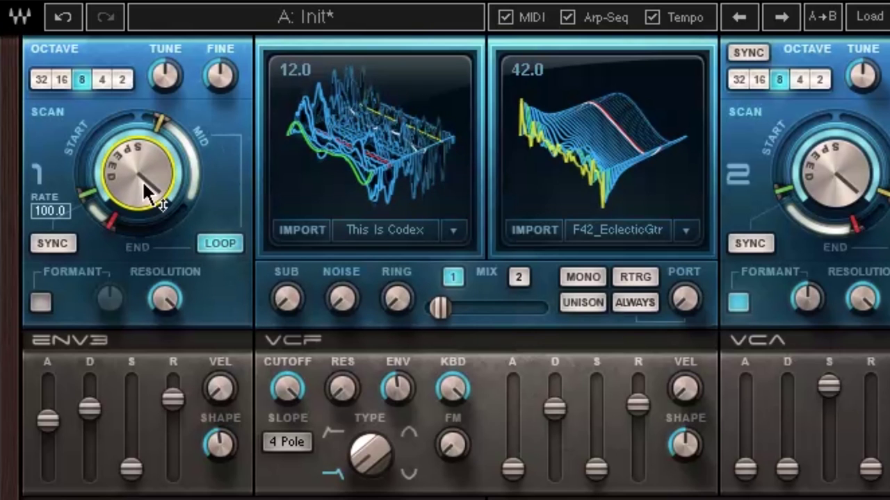
{"action": "left_click_drag", "start_coordinate": [144, 184], "coordinate": [145, 215]}
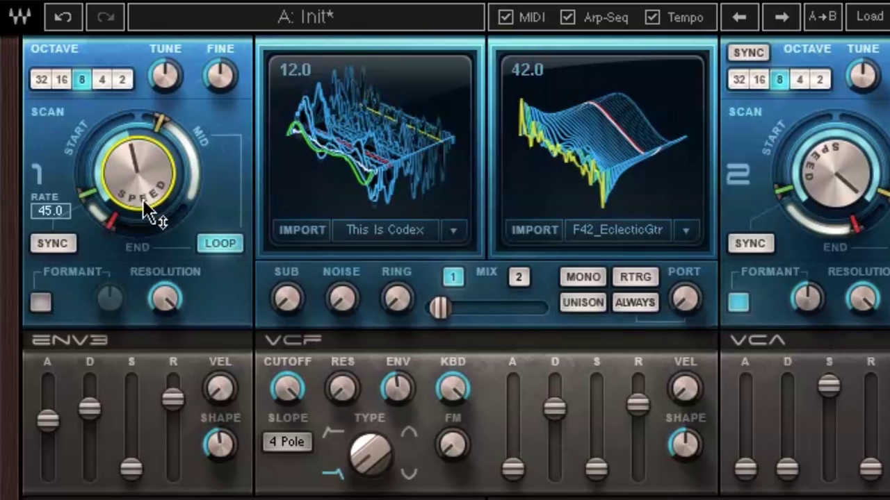
{"action": "left_click", "coordinate": [87, 193]}
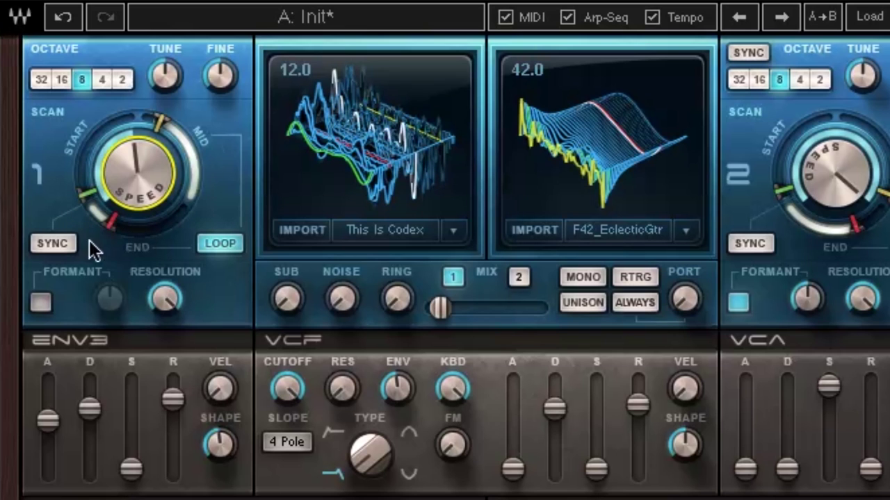
{"action": "left_click", "coordinate": [70, 241]}
{"action": "mouse_move", "coordinate": [159, 201]}
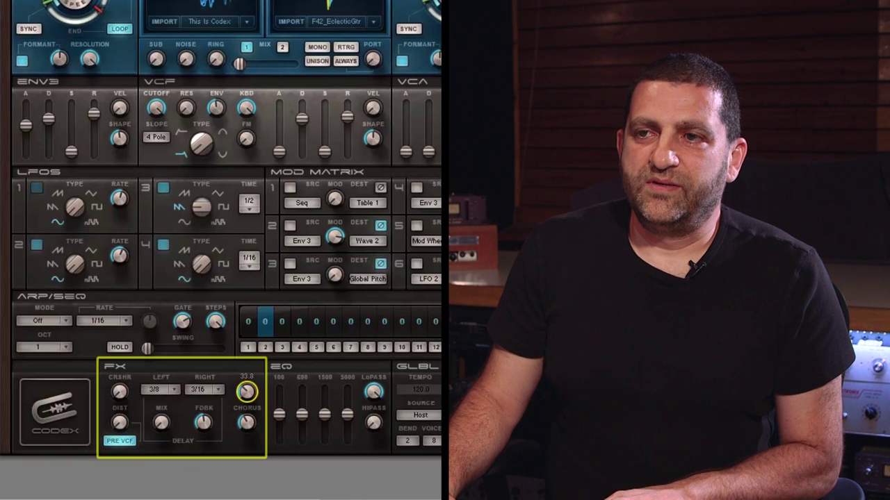
Raise the VCA envelope attack and pull oscillator 1's scan end point to 38
{"action": "mouse_move", "coordinate": [161, 424]}
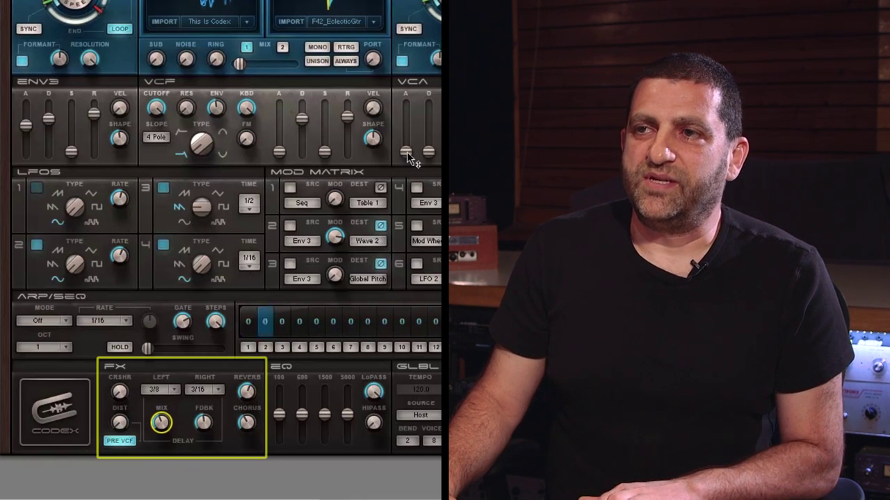
{"action": "left_click_drag", "start_coordinate": [407, 153], "coordinate": [406, 123]}
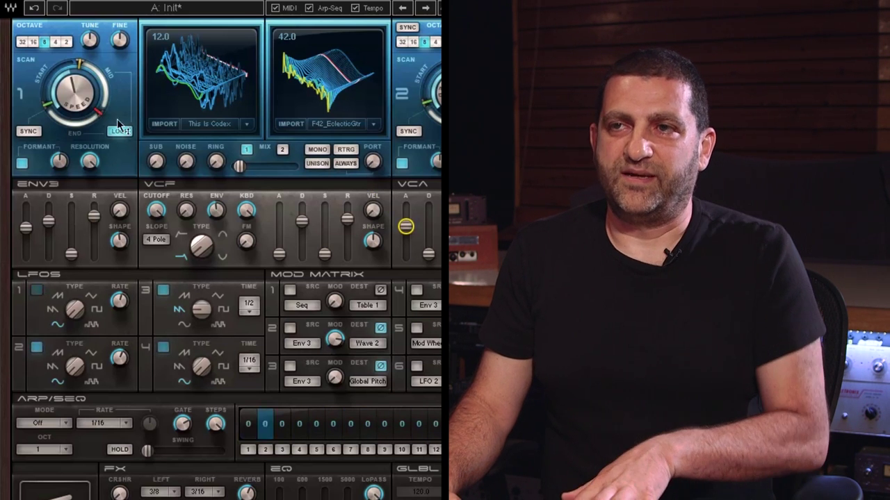
{"action": "mouse_move", "coordinate": [100, 125]}
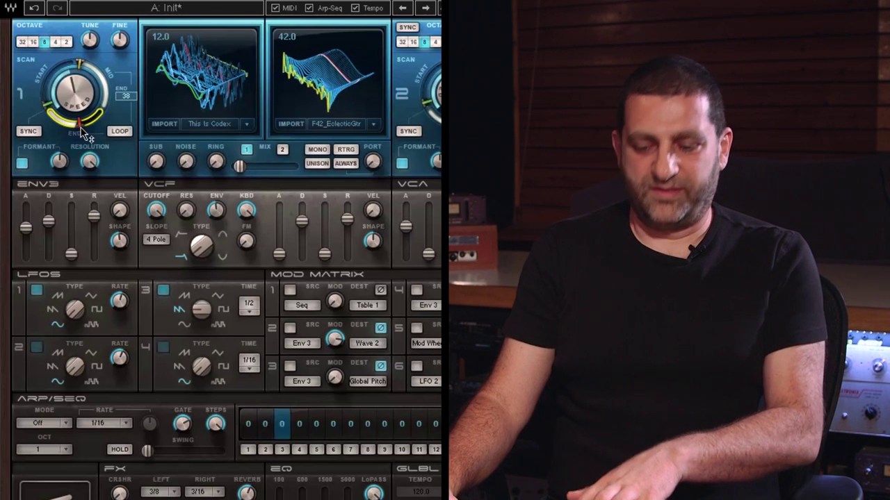
{"action": "left_click_drag", "start_coordinate": [80, 125], "coordinate": [82, 131]}
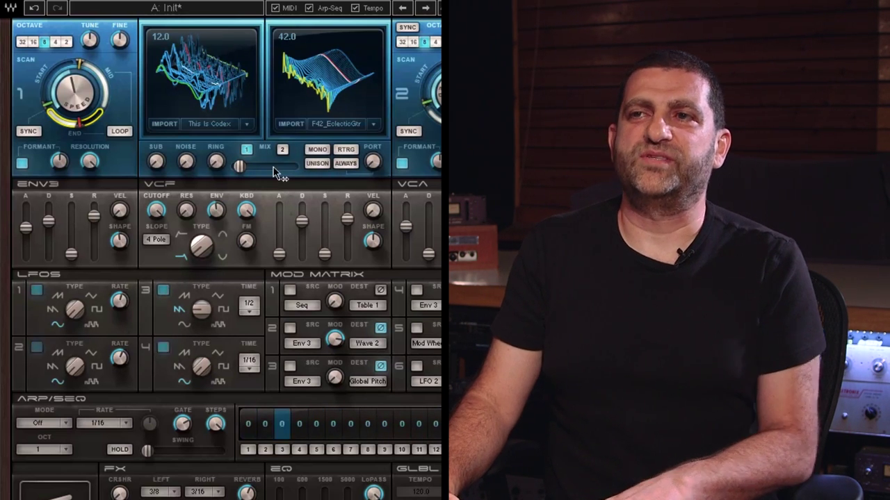
Set the oscillator mix to 49.3, blending halfway toward oscillator 2's F44_Caster wavetable
{"action": "left_click", "coordinate": [66, 89]}
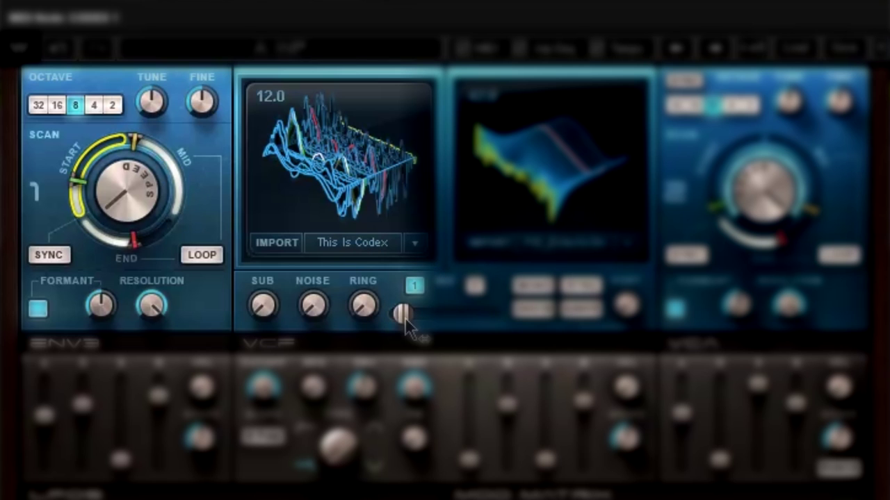
{"action": "left_click_drag", "start_coordinate": [404, 325], "coordinate": [449, 316]}
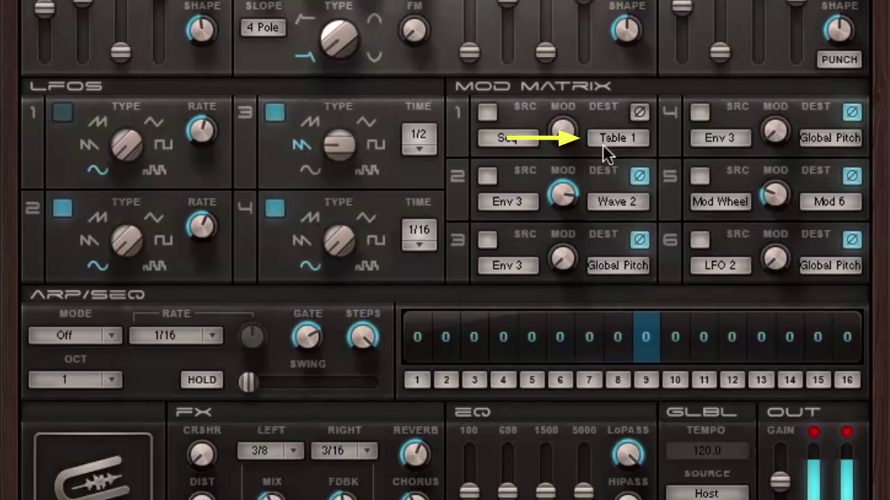
Enable mod slot 1 routing LFO 1 to OSC Mix with an amount of 58.4
{"action": "left_click", "coordinate": [607, 97]}
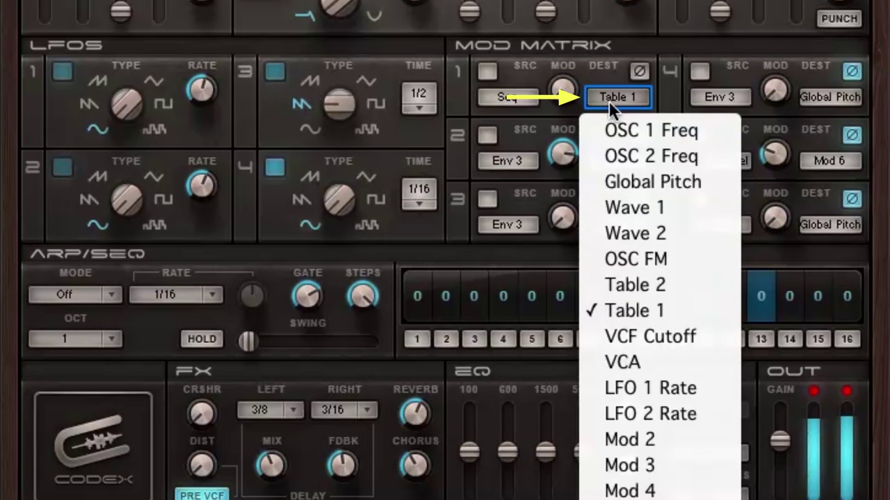
{"action": "scroll", "coordinate": [619, 133], "scroll_direction": "down", "scroll_amount": 3}
{"action": "scroll", "coordinate": [667, 417], "scroll_direction": "down", "scroll_amount": 5}
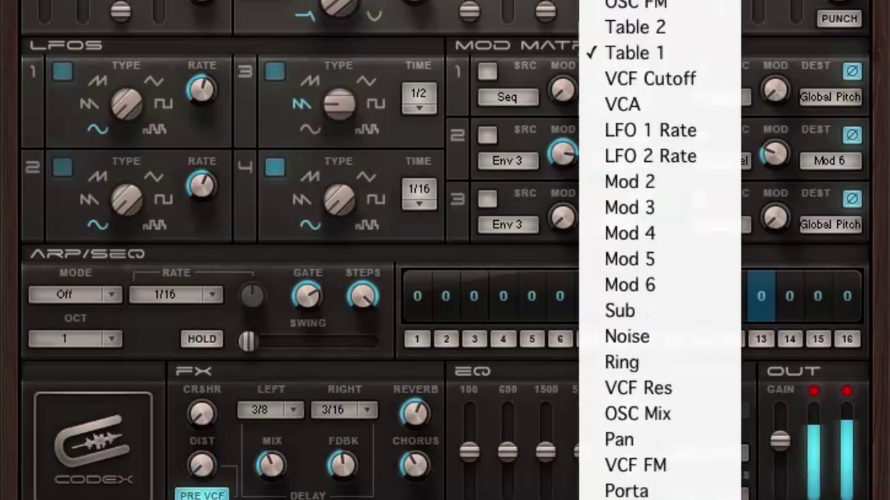
{"action": "left_click", "coordinate": [684, 365]}
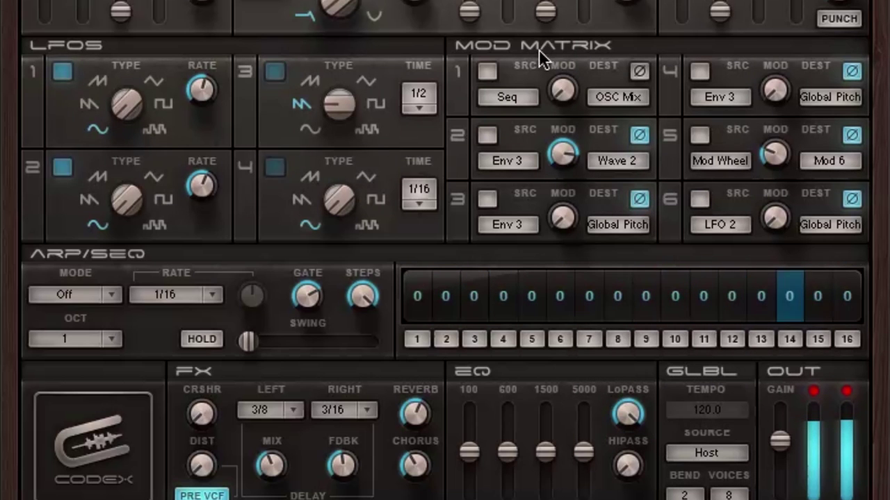
{"action": "left_click", "coordinate": [507, 96]}
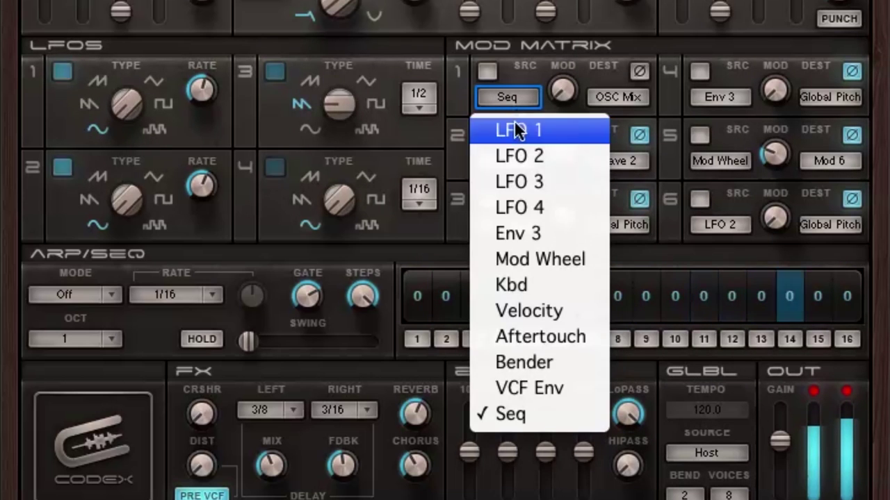
{"action": "left_click", "coordinate": [513, 130]}
{"action": "left_click", "coordinate": [487, 72]}
{"action": "left_click_drag", "start_coordinate": [564, 87], "coordinate": [563, 56]}
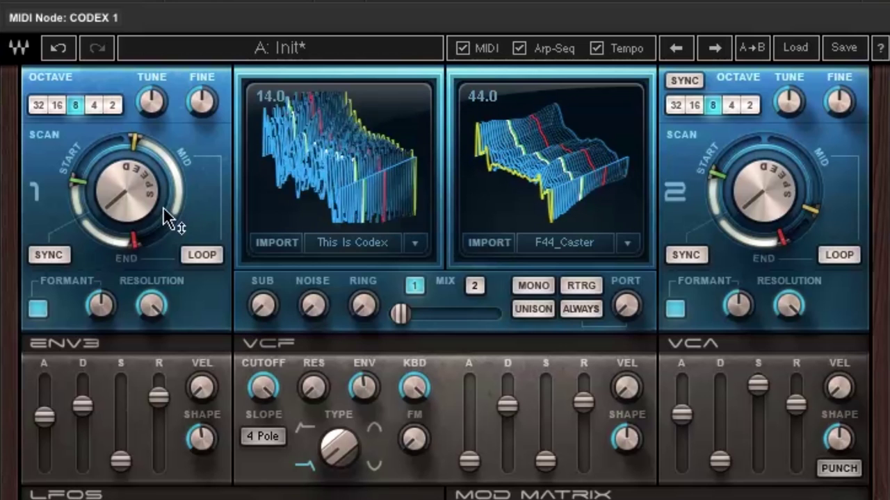
Speed up oscillator 1's wavetable scan until the rate reads about 4.1
{"action": "left_click_drag", "start_coordinate": [164, 208], "coordinate": [164, 75]}
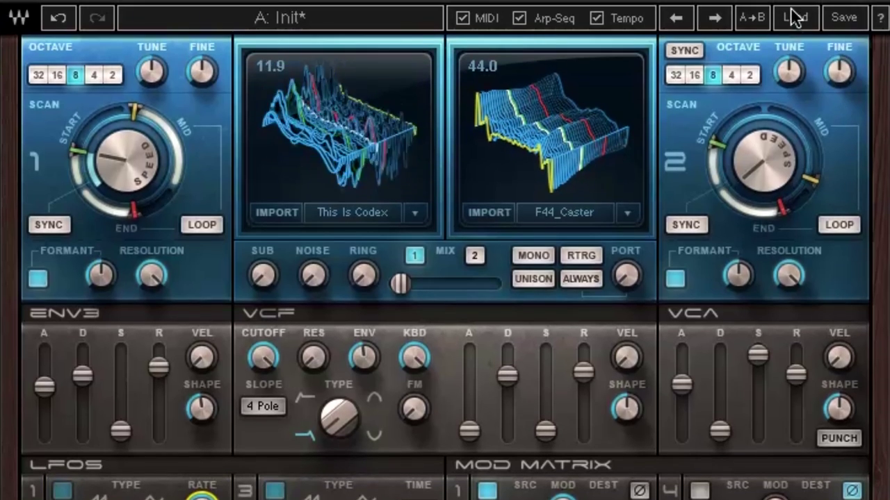
Load The Hills of Oscilandia preset from the preset list
{"action": "left_click", "coordinate": [791, 15]}
{"action": "scroll", "coordinate": [782, 408], "scroll_direction": "down", "scroll_amount": 10}
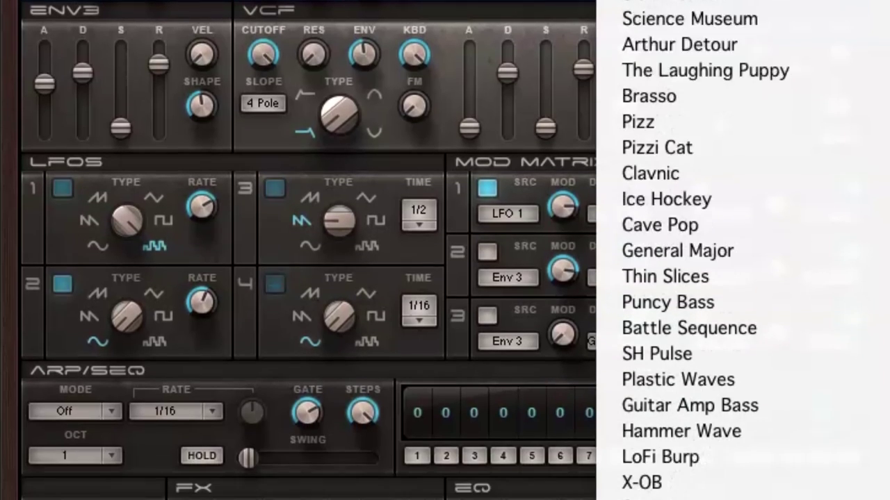
{"action": "scroll", "coordinate": [772, 445], "scroll_direction": "down", "scroll_amount": 5}
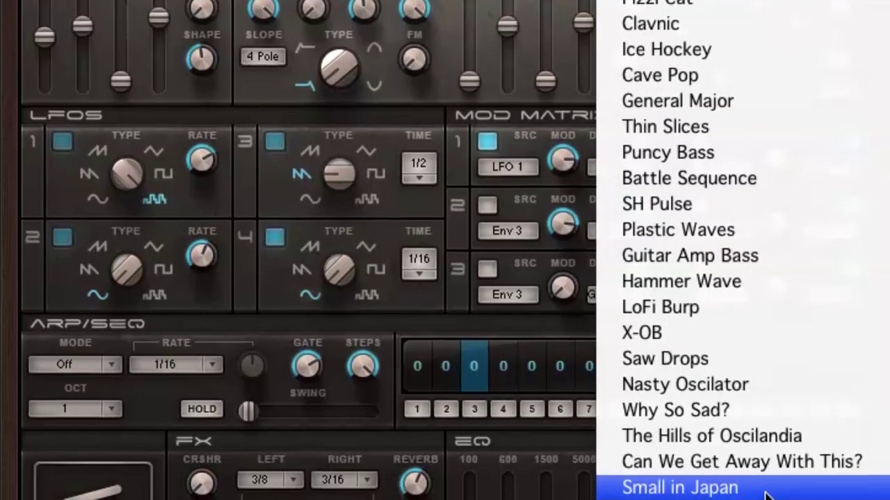
{"action": "scroll", "coordinate": [768, 465], "scroll_direction": "down", "scroll_amount": 5}
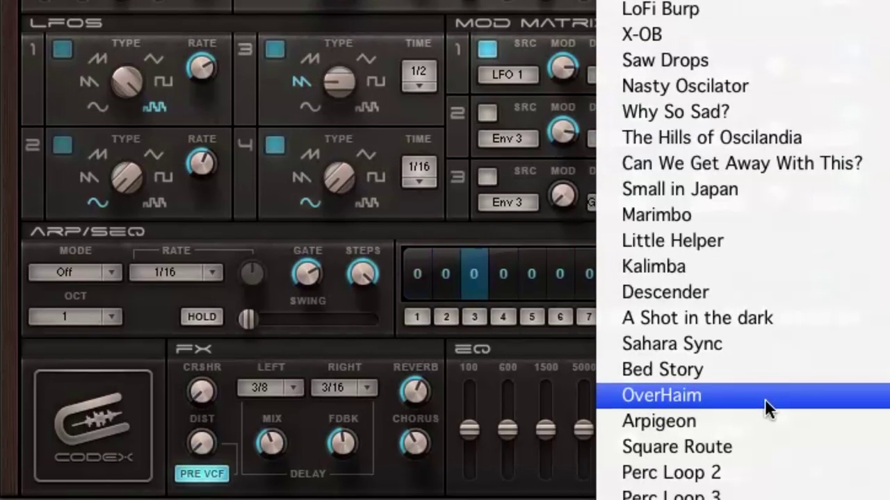
{"action": "left_click", "coordinate": [736, 137]}
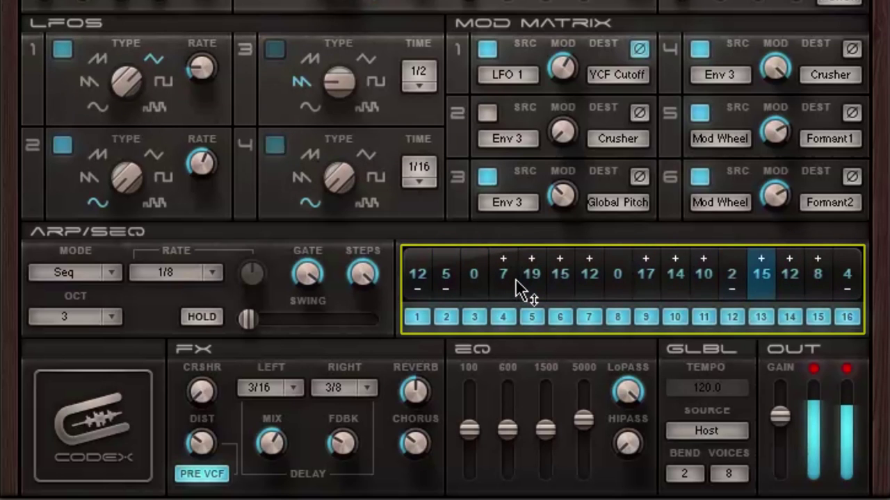
{"action": "mouse_move", "coordinate": [554, 202]}
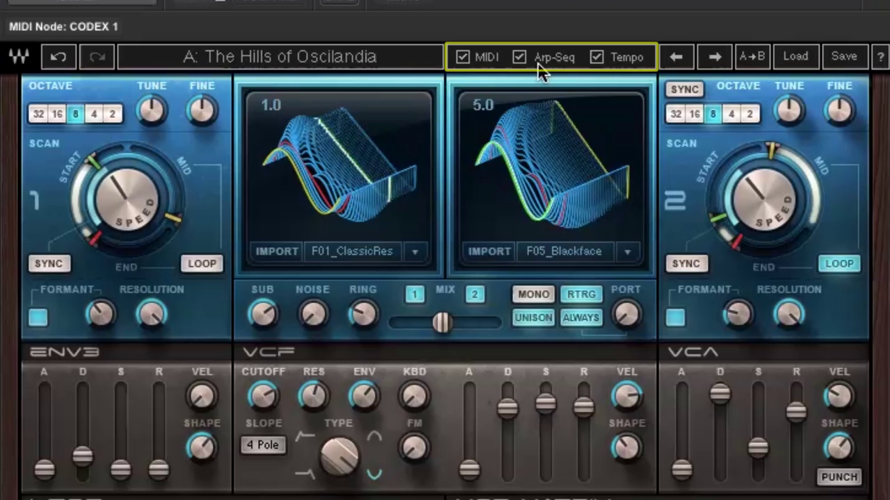
Switch off Arp-Seq and step through the presets to Little Helper
{"action": "left_click", "coordinate": [520, 58]}
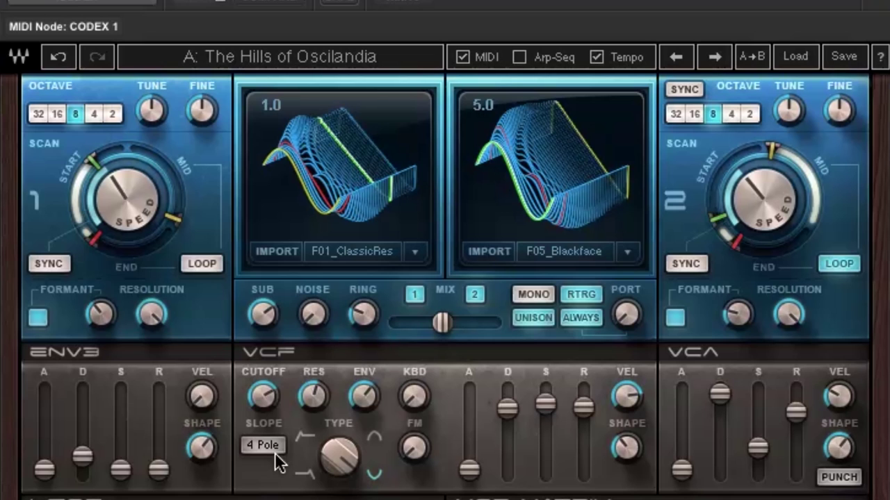
{"action": "left_click", "coordinate": [714, 59]}
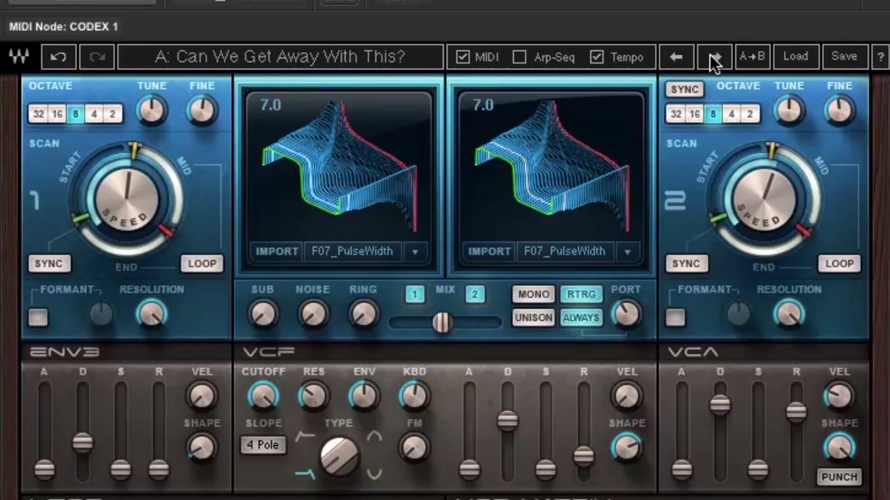
{"action": "left_click", "coordinate": [713, 60]}
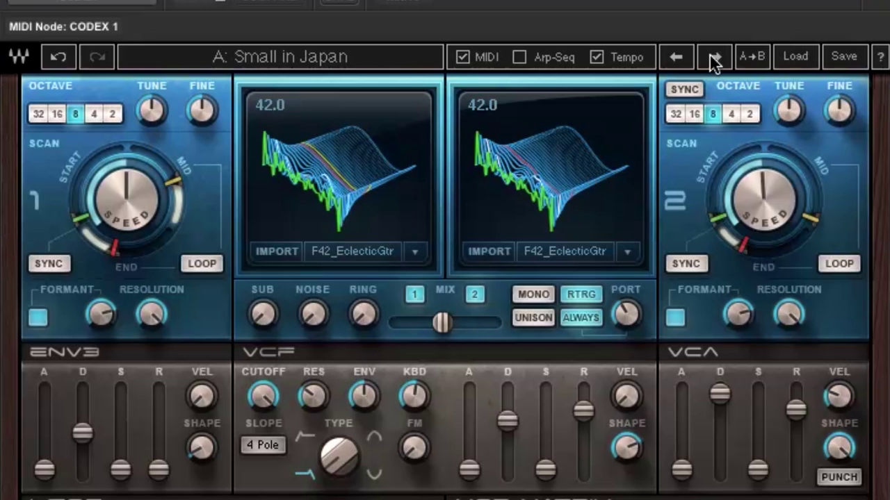
{"action": "left_click", "coordinate": [713, 60]}
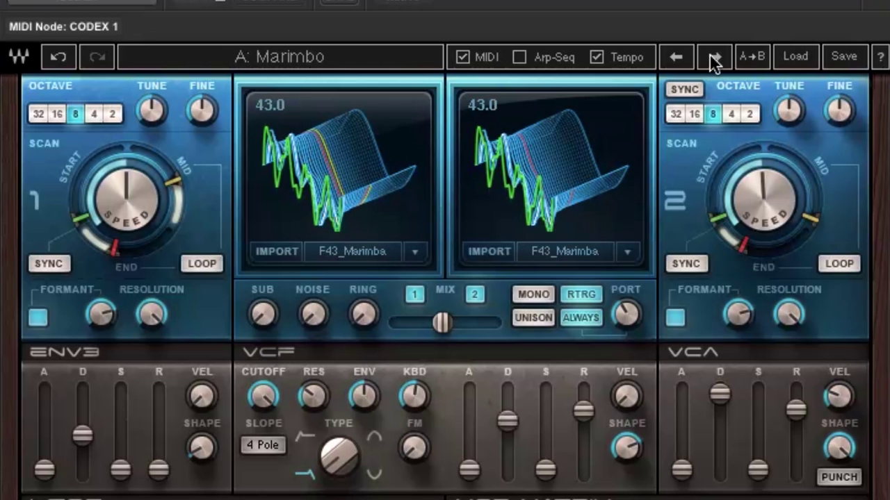
{"action": "left_click", "coordinate": [712, 60]}
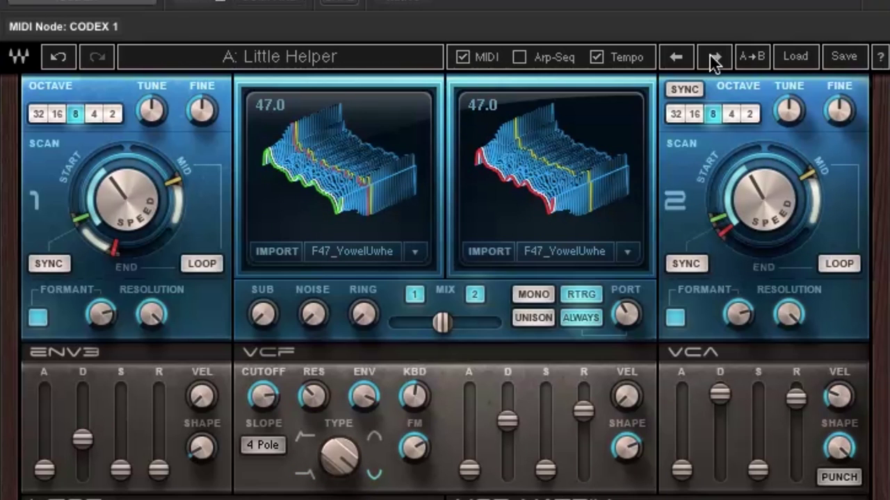
{"action": "left_click", "coordinate": [800, 56]}
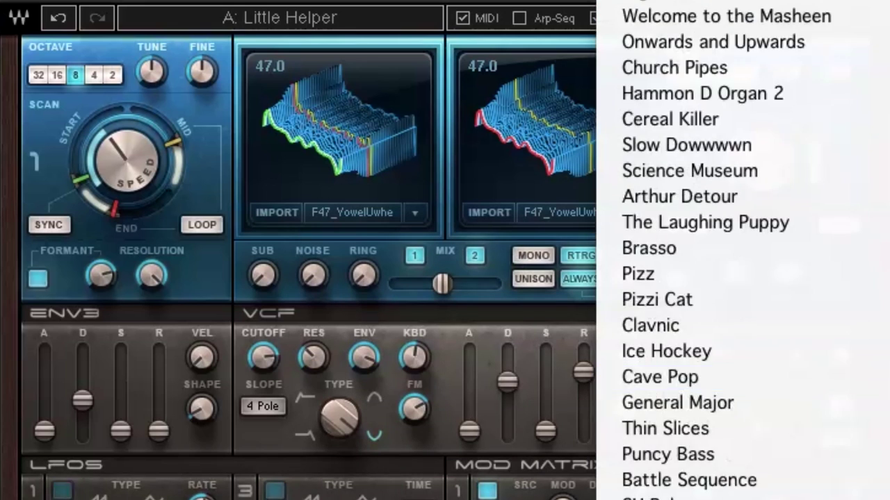
{"action": "scroll", "coordinate": [744, 278], "scroll_direction": "down", "scroll_amount": 5}
Close the preset list, returning to the Init patch with F01_ClassicRes and F42_EclecticGtr
{"action": "key", "text": "Escape"}
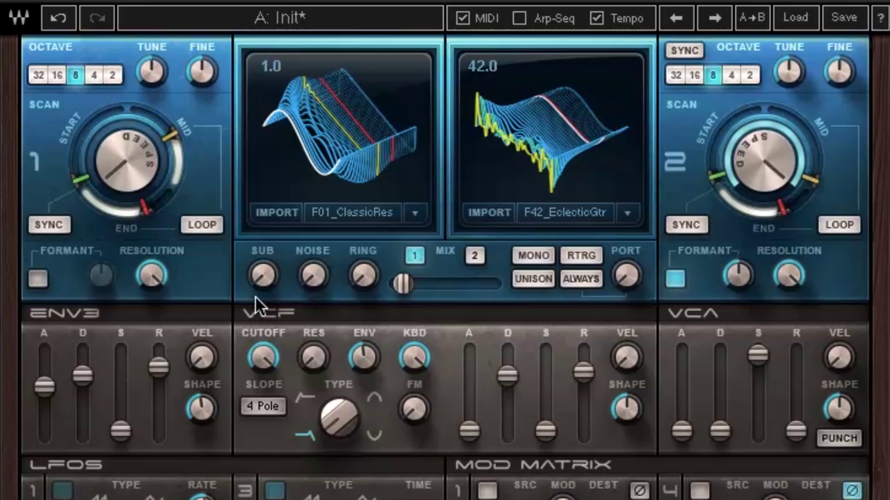
Briefly run oscillator 1's wavetable scan, return scan speed to 0, and raise scan start to 55.9
{"action": "left_click", "coordinate": [410, 213]}
{"action": "left_click", "coordinate": [407, 233]}
{"action": "mouse_move", "coordinate": [127, 160]}
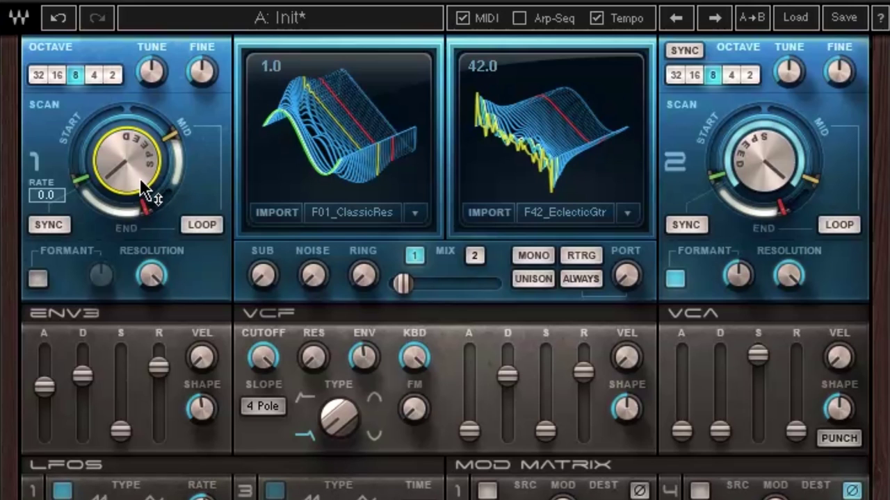
{"action": "left_click_drag", "start_coordinate": [127, 159], "coordinate": [100, 149]}
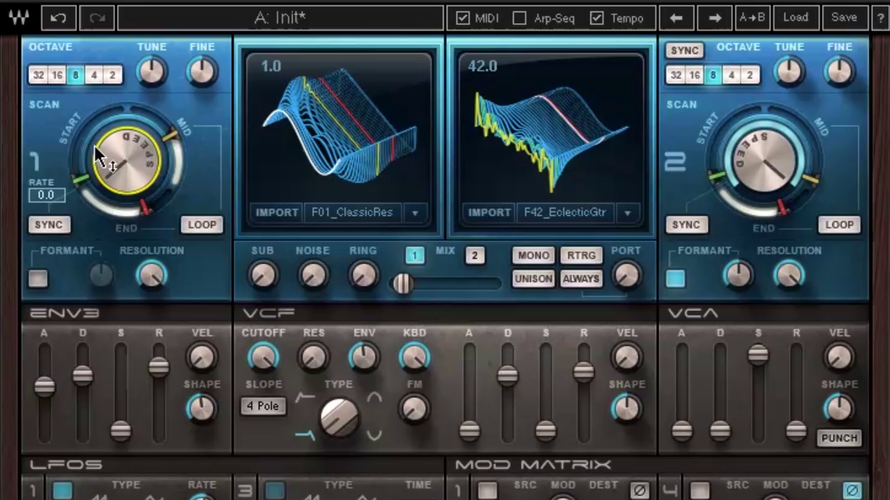
{"action": "mouse_move", "coordinate": [83, 188]}
{"action": "left_mouse_down"}
{"action": "mouse_move", "coordinate": [76, 141]}
{"action": "mouse_move", "coordinate": [112, 111]}
{"action": "mouse_move", "coordinate": [76, 141]}
{"action": "mouse_move", "coordinate": [82, 182]}
{"action": "mouse_move", "coordinate": [76, 139]}
{"action": "mouse_move", "coordinate": [111, 111]}
{"action": "mouse_move", "coordinate": [82, 182]}
{"action": "left_mouse_up"}
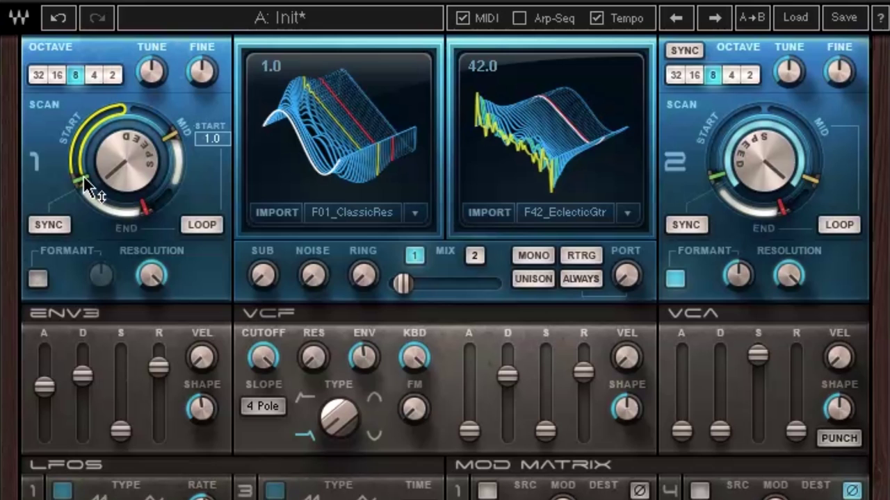
{"action": "mouse_move", "coordinate": [82, 182]}
{"action": "left_mouse_down"}
{"action": "mouse_move", "coordinate": [76, 146]}
{"action": "mouse_move", "coordinate": [111, 111]}
{"action": "mouse_move", "coordinate": [94, 120]}
{"action": "mouse_move", "coordinate": [76, 158]}
{"action": "mouse_move", "coordinate": [80, 178]}
{"action": "mouse_move", "coordinate": [89, 126]}
{"action": "mouse_move", "coordinate": [119, 110]}
{"action": "mouse_move", "coordinate": [84, 133]}
{"action": "mouse_move", "coordinate": [79, 182]}
{"action": "left_mouse_up"}
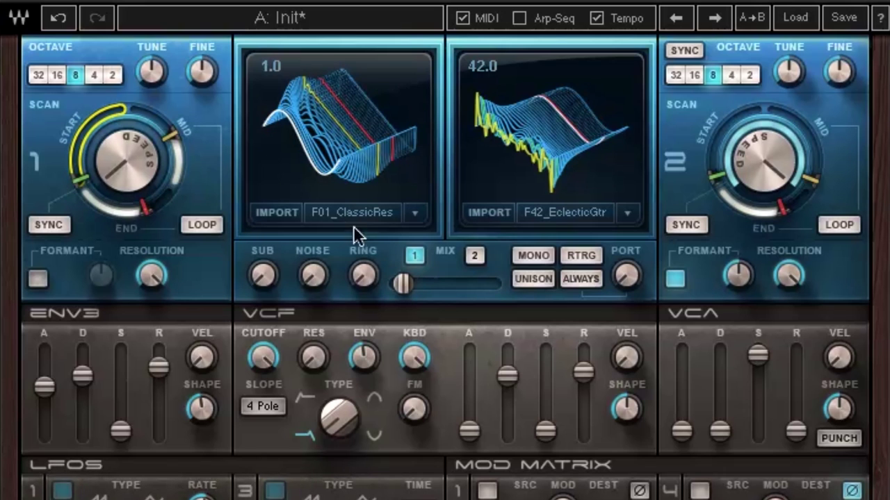
Step oscillator 1 from F03_PlasticRes to F05_Blackface and raise its scan speed to 65.8
{"action": "scroll", "coordinate": [346, 213], "scroll_direction": "down", "scroll_amount": 1}
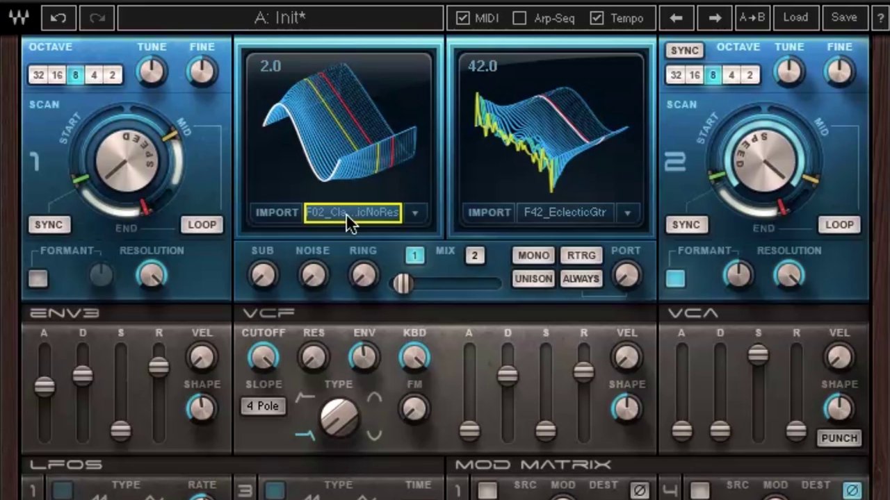
{"action": "scroll", "coordinate": [345, 213], "scroll_direction": "down", "scroll_amount": 1}
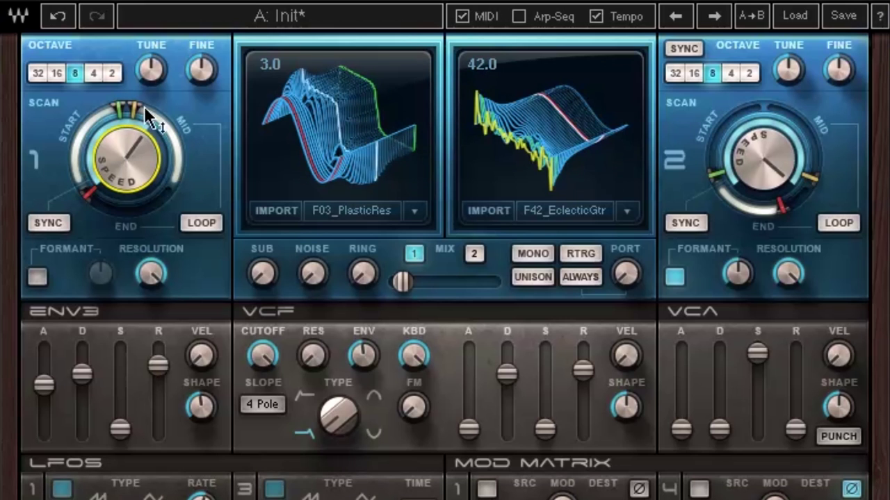
{"action": "left_click_drag", "start_coordinate": [131, 156], "coordinate": [131, 154]}
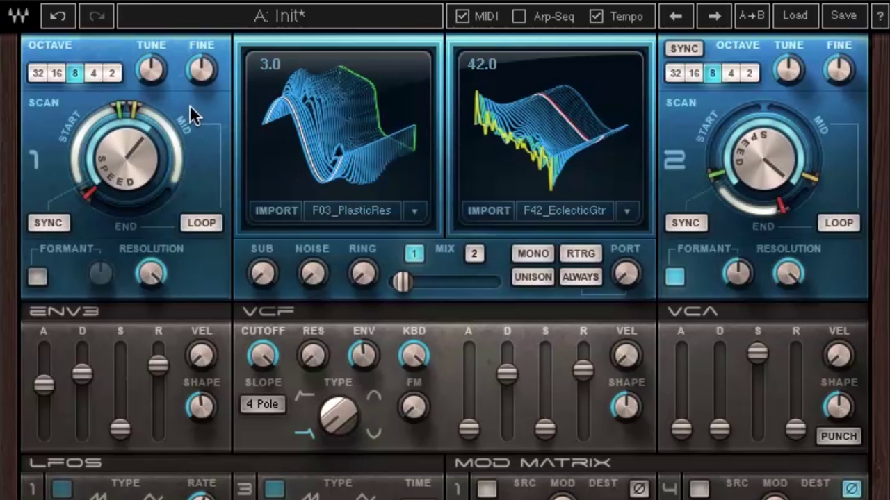
{"action": "mouse_move", "coordinate": [146, 148]}
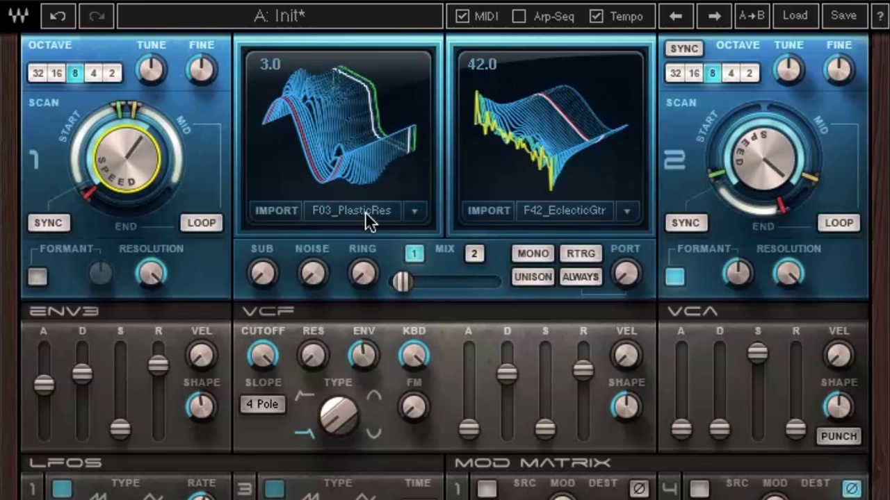
Step oscillator 1's wavetable forward to F08, then undo back to F07_PulseWidth
{"action": "scroll", "coordinate": [365, 211], "scroll_direction": "down", "scroll_amount": 3}
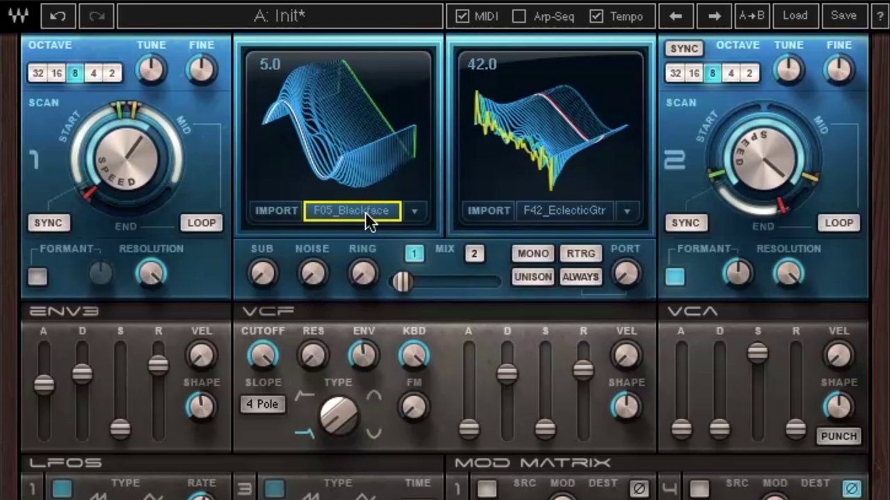
{"action": "scroll", "coordinate": [365, 211], "scroll_direction": "down", "scroll_amount": 1}
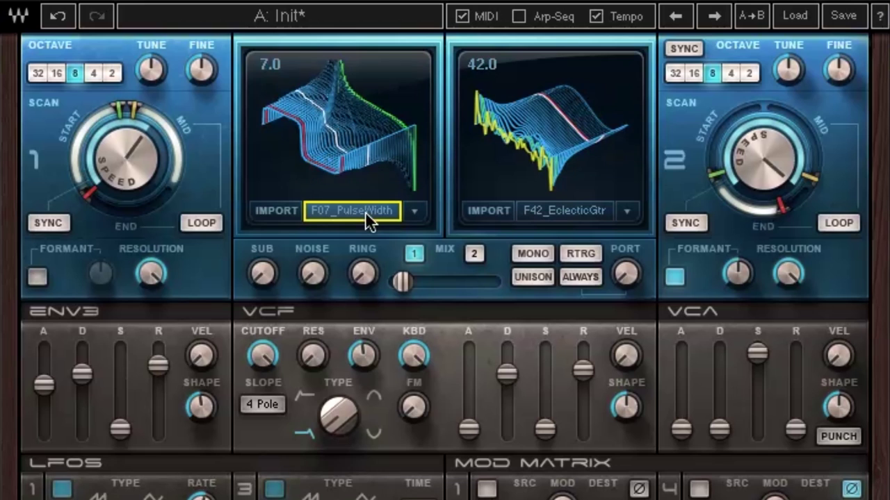
{"action": "scroll", "coordinate": [365, 211], "scroll_direction": "down", "scroll_amount": 1}
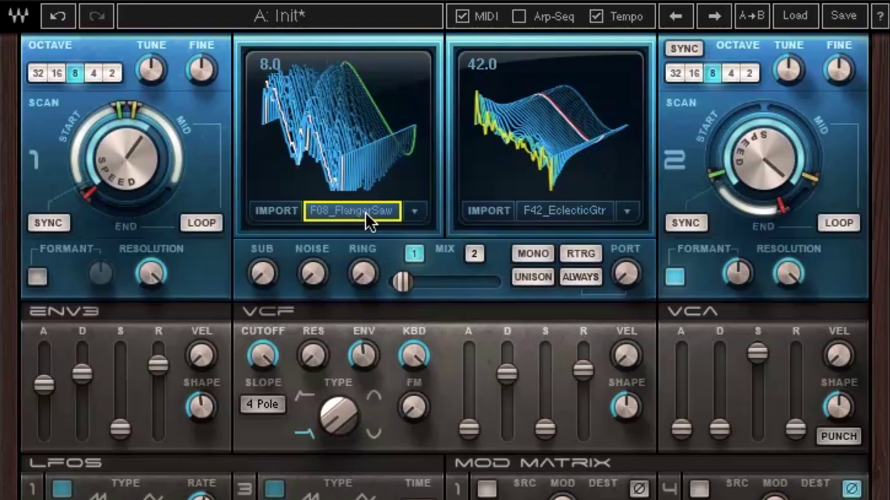
{"action": "left_click", "coordinate": [49, 14]}
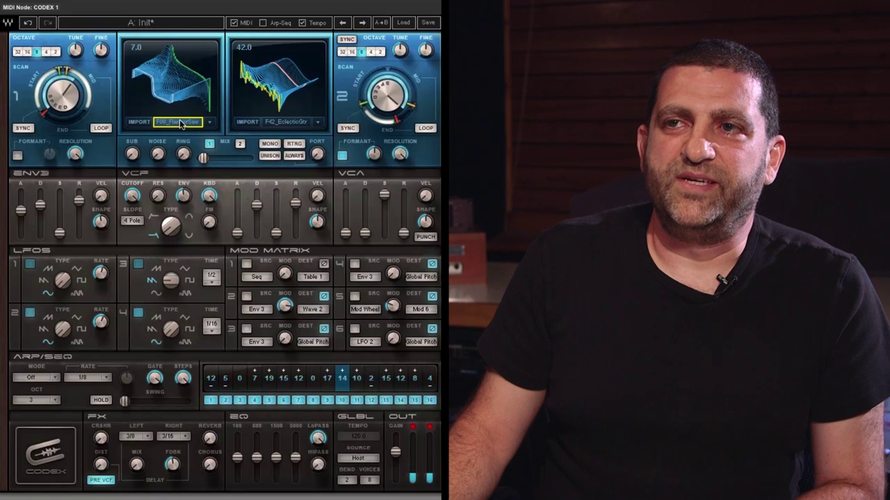
Advance oscillator 1 to wavetable 13 BandPasser and open the full wavetable list
{"action": "scroll", "coordinate": [178, 123], "scroll_direction": "up", "scroll_amount": 2}
{"action": "scroll", "coordinate": [179, 123], "scroll_direction": "up", "scroll_amount": 2}
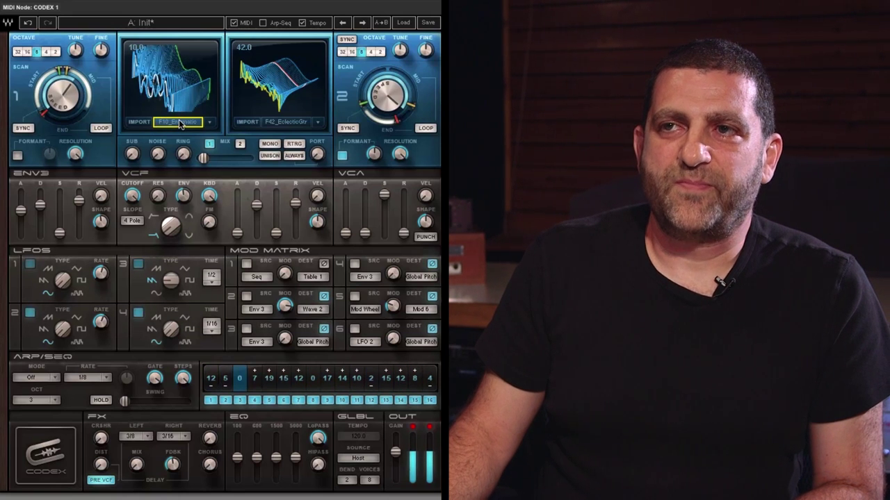
{"action": "scroll", "coordinate": [180, 123], "scroll_direction": "up", "scroll_amount": 1}
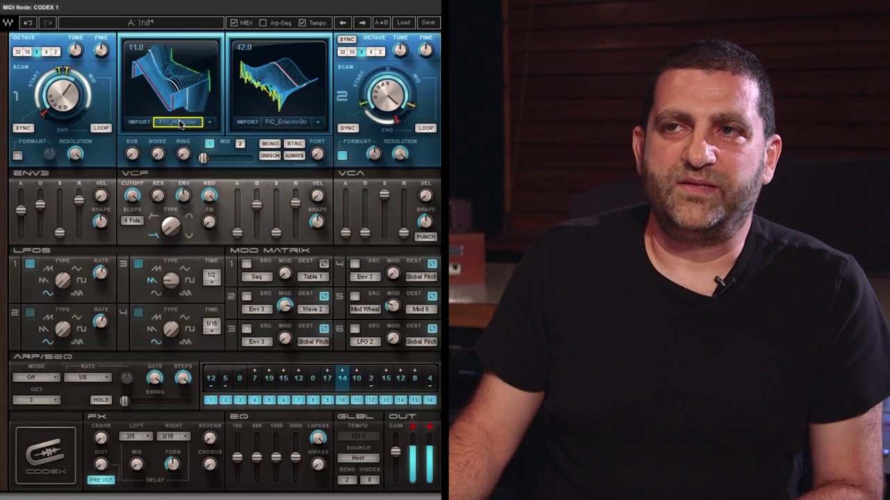
{"action": "scroll", "coordinate": [179, 123], "scroll_direction": "up", "scroll_amount": 1}
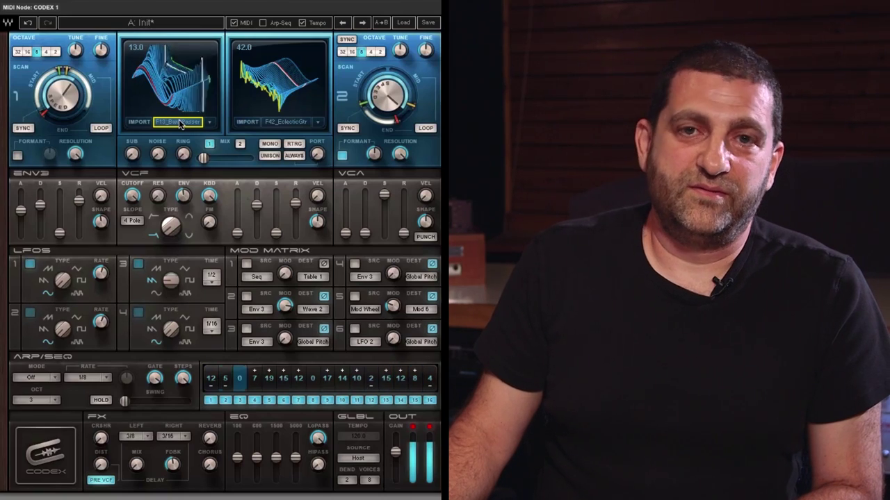
{"action": "left_click", "coordinate": [205, 120]}
Load the 47 VowelUwhe wavetable into oscillator 1 with formant switched on
{"action": "scroll", "coordinate": [209, 389], "scroll_direction": "down", "scroll_amount": 7}
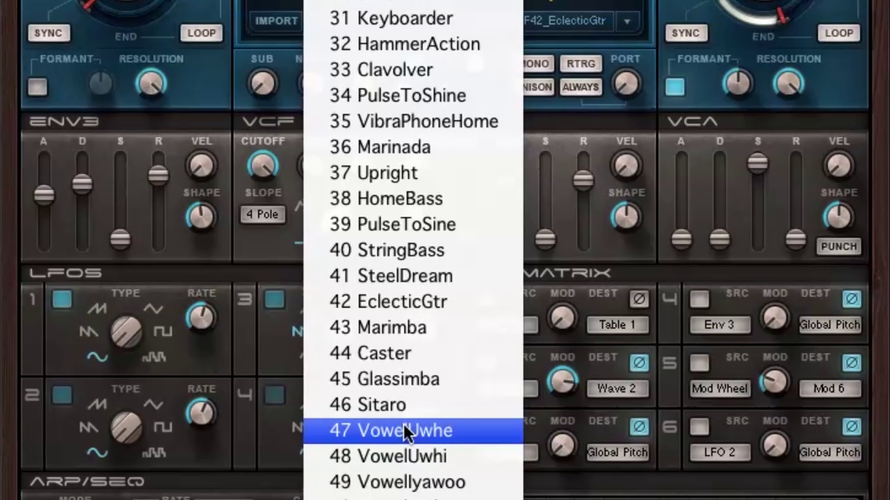
{"action": "left_click", "coordinate": [393, 410]}
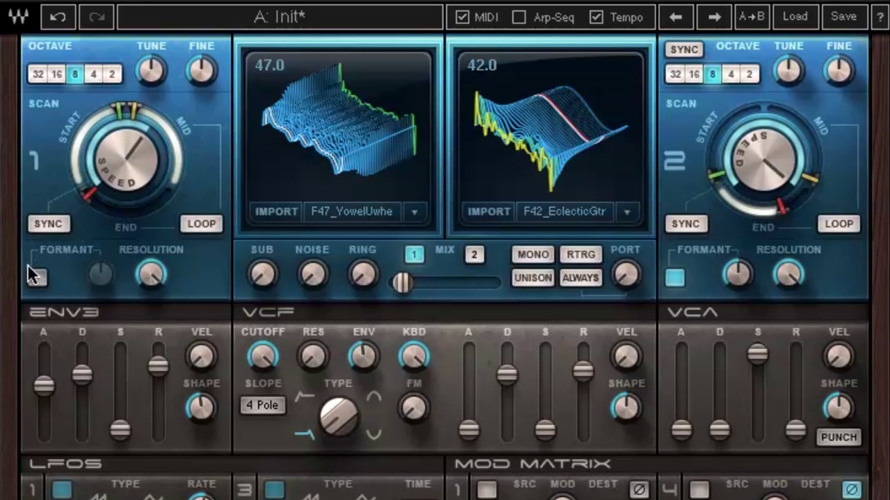
{"action": "left_click", "coordinate": [37, 277]}
Lower oscillator 1's scan rate to about 60.3 and move its scan start point lower
{"action": "mouse_move", "coordinate": [125, 149]}
{"action": "left_click_drag", "start_coordinate": [125, 150], "coordinate": [118, 171]}
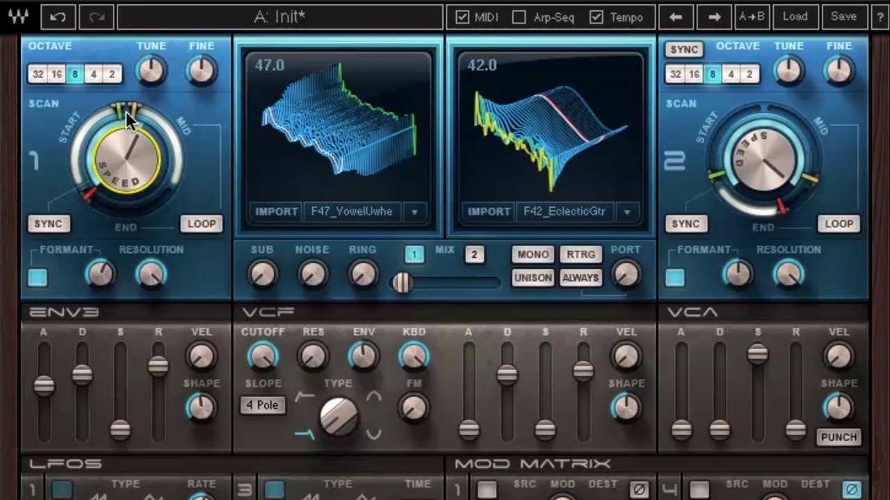
{"action": "left_click_drag", "start_coordinate": [113, 98], "coordinate": [115, 100]}
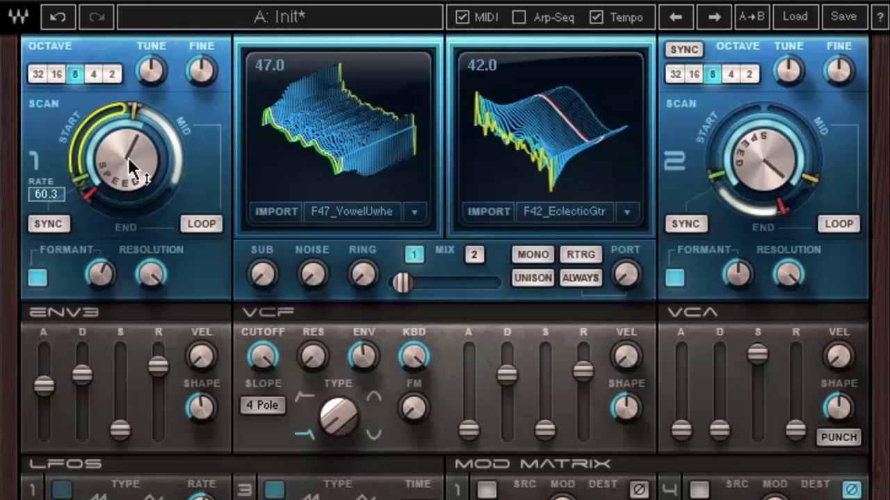
Step oscillator 1 through the vowel wavetables from F48 to F56
{"action": "scroll", "coordinate": [367, 210], "scroll_direction": "down", "scroll_amount": 1}
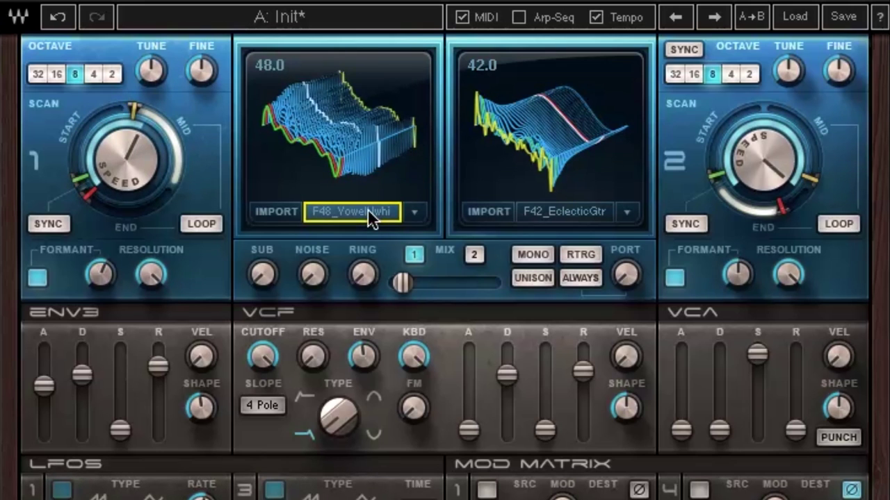
{"action": "scroll", "coordinate": [367, 208], "scroll_direction": "down", "scroll_amount": 1}
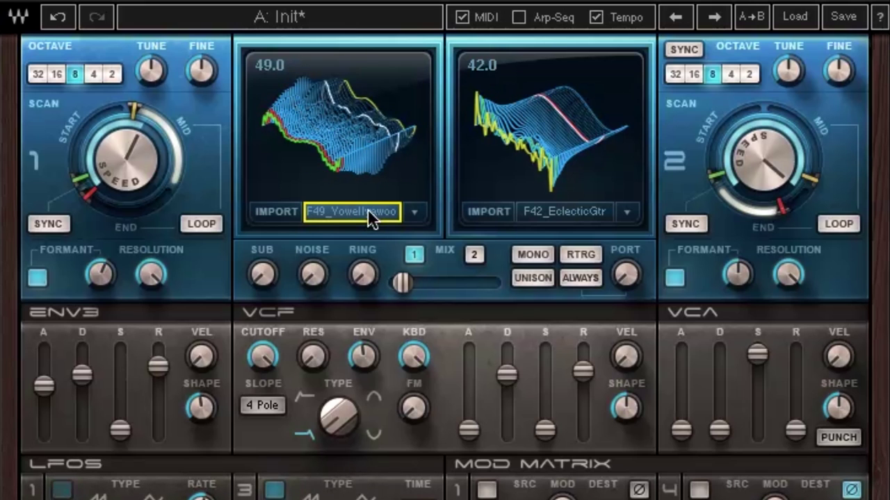
{"action": "scroll", "coordinate": [367, 209], "scroll_direction": "down", "scroll_amount": 1}
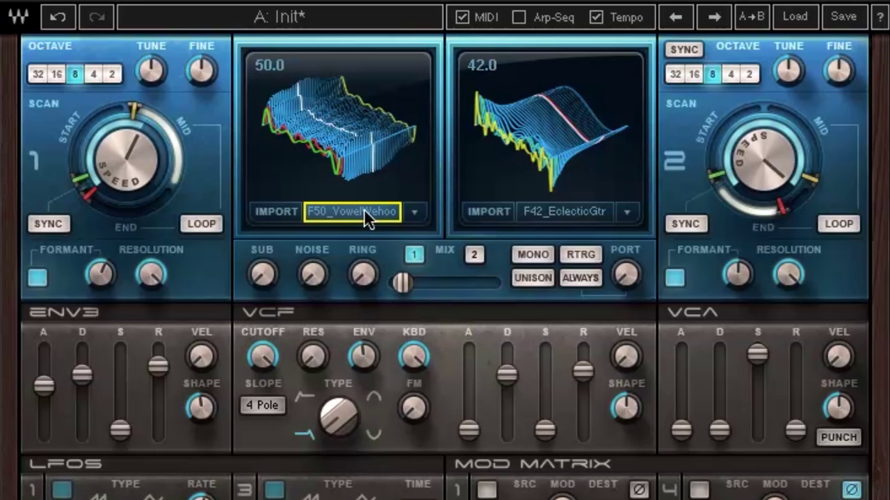
{"action": "scroll", "coordinate": [362, 209], "scroll_direction": "down", "scroll_amount": 1}
{"action": "scroll", "coordinate": [362, 208], "scroll_direction": "down", "scroll_amount": 1}
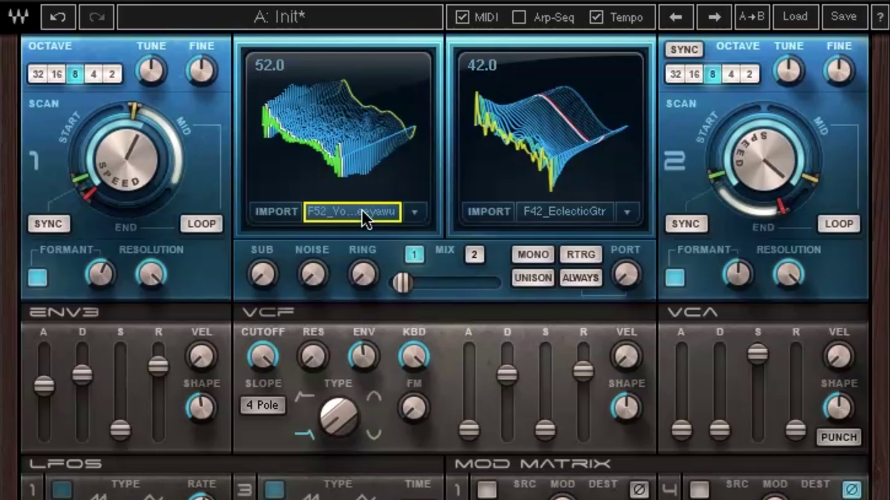
{"action": "scroll", "coordinate": [361, 208], "scroll_direction": "down", "scroll_amount": 1}
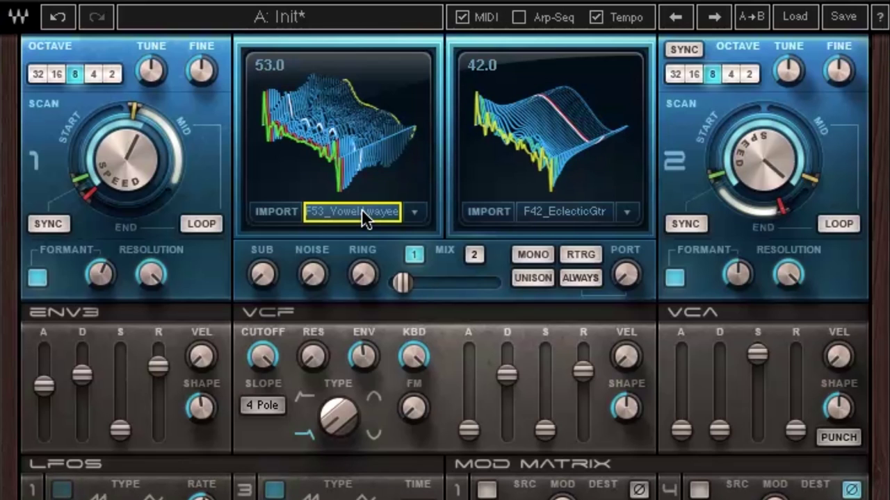
{"action": "scroll", "coordinate": [361, 209], "scroll_direction": "down", "scroll_amount": 1}
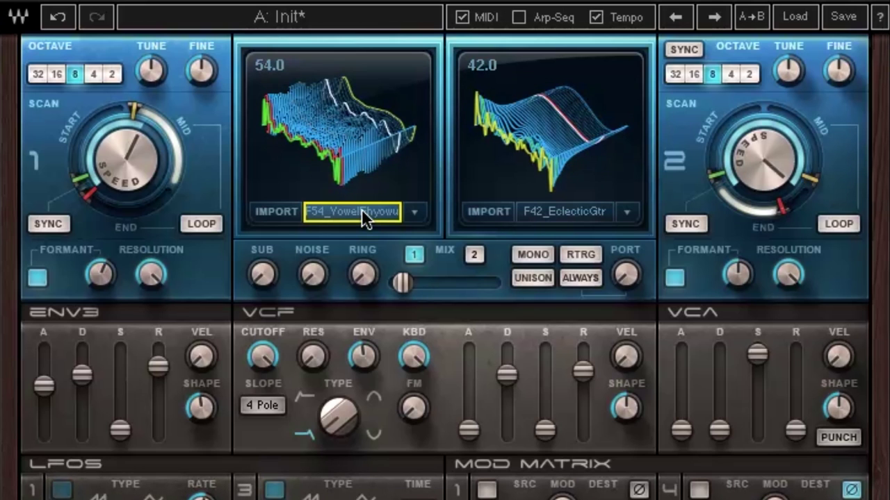
{"action": "scroll", "coordinate": [362, 209], "scroll_direction": "down", "scroll_amount": 1}
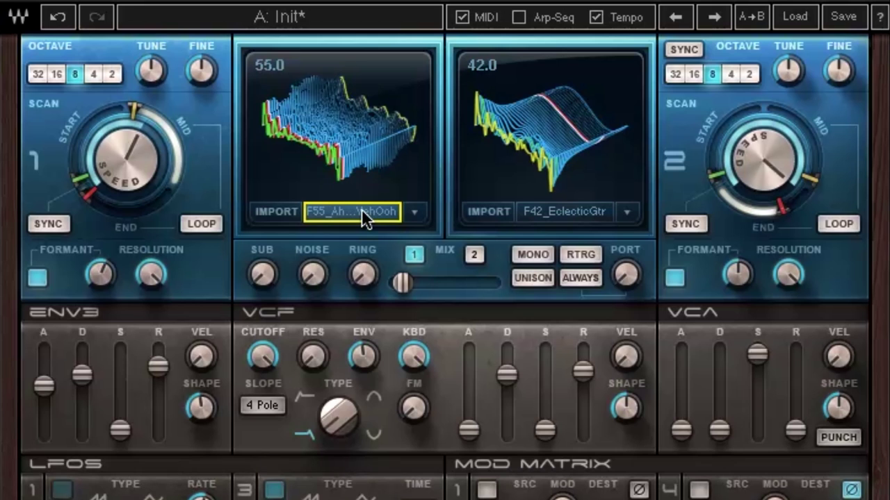
{"action": "scroll", "coordinate": [361, 209], "scroll_direction": "down", "scroll_amount": 1}
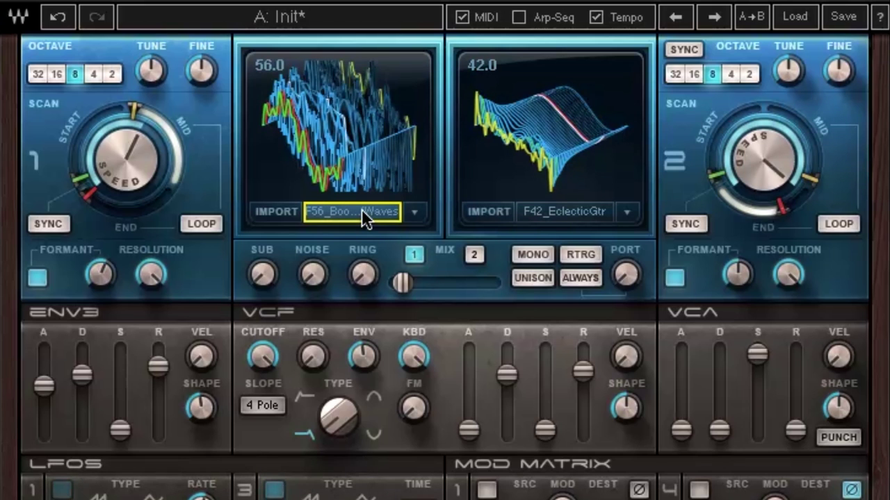
Try a 34.3 scan rate, undo it and the wavetable change, then return to wavetable 56
{"action": "left_click_drag", "start_coordinate": [135, 174], "coordinate": [134, 195]}
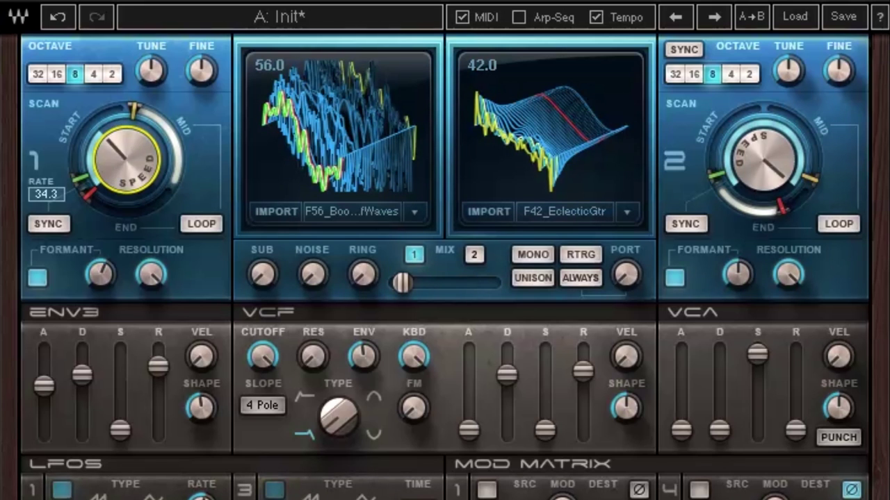
{"action": "left_click", "coordinate": [54, 17]}
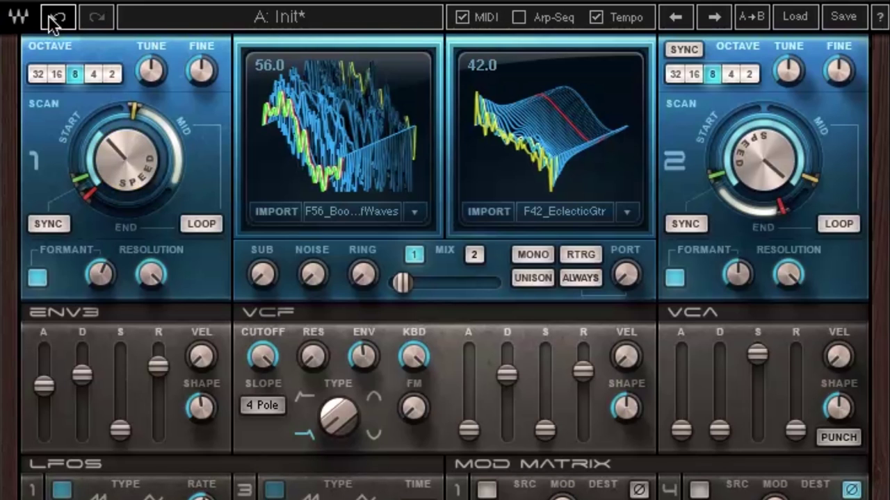
{"action": "left_click", "coordinate": [55, 17]}
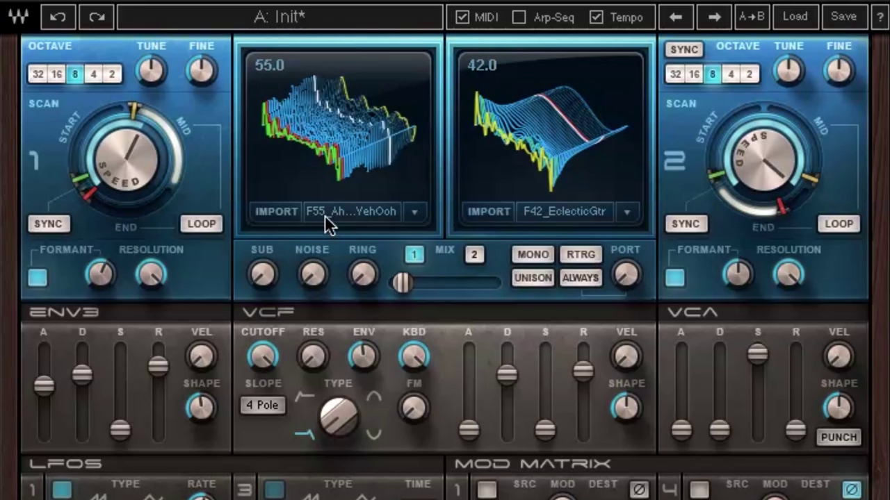
{"action": "scroll", "coordinate": [324, 215], "scroll_direction": "down", "scroll_amount": 1}
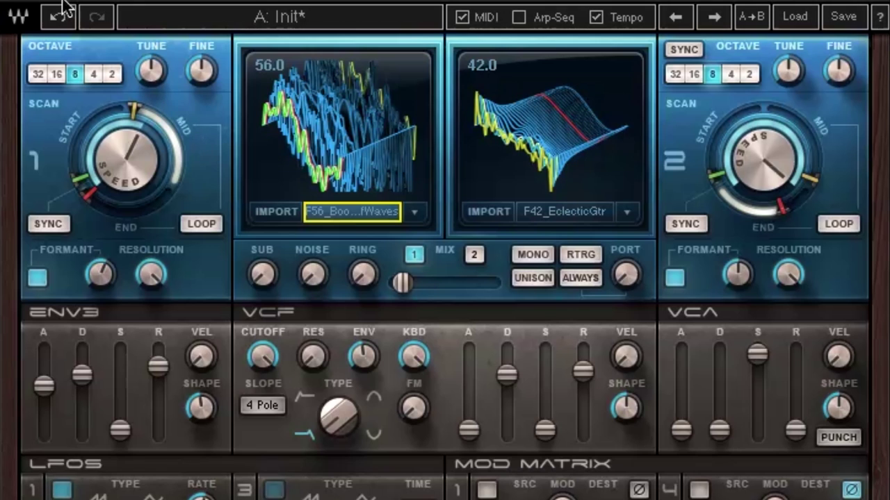